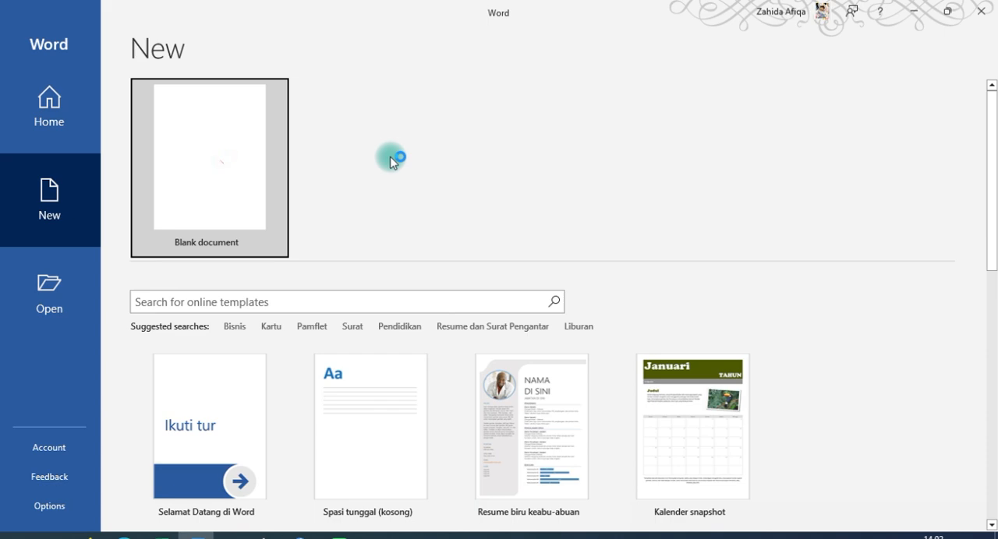
# Create a blank document and insert a table with 10 columns and 2 rows
pyautogui.click(202, 178)
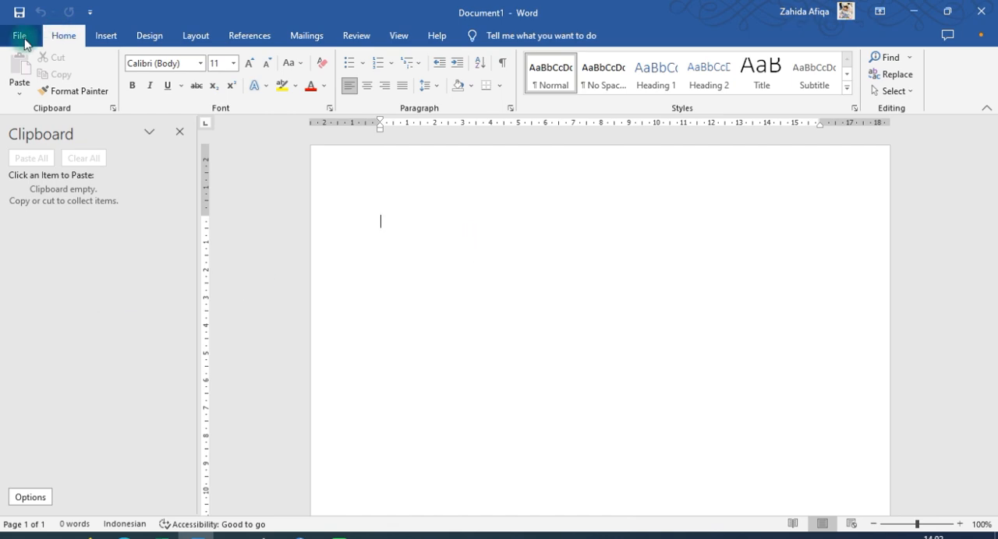
pyautogui.click(106, 37)
pyautogui.click(107, 83)
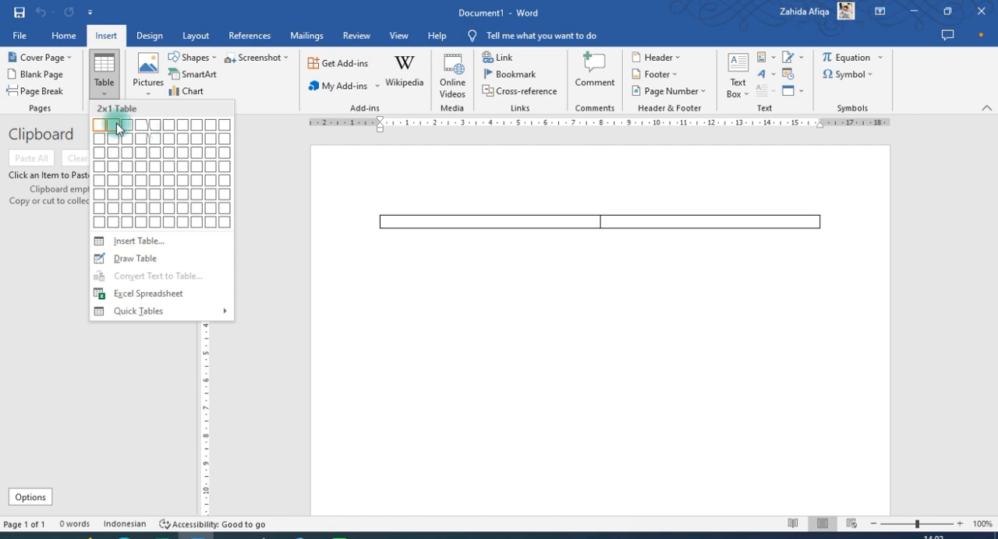
pyautogui.click(227, 137)
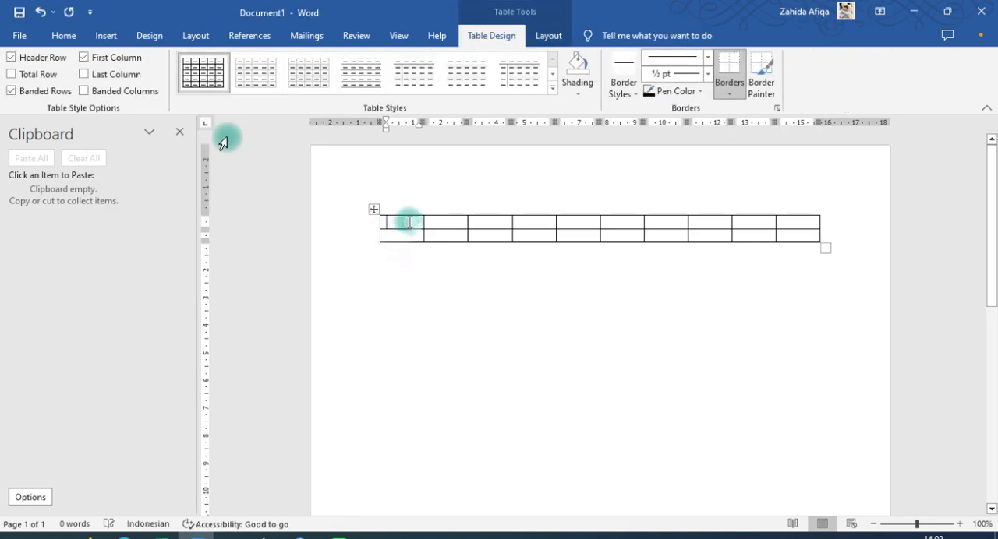
# Label the first two header cells of the table "No" and "Nama"
pyautogui.write('nbnb')
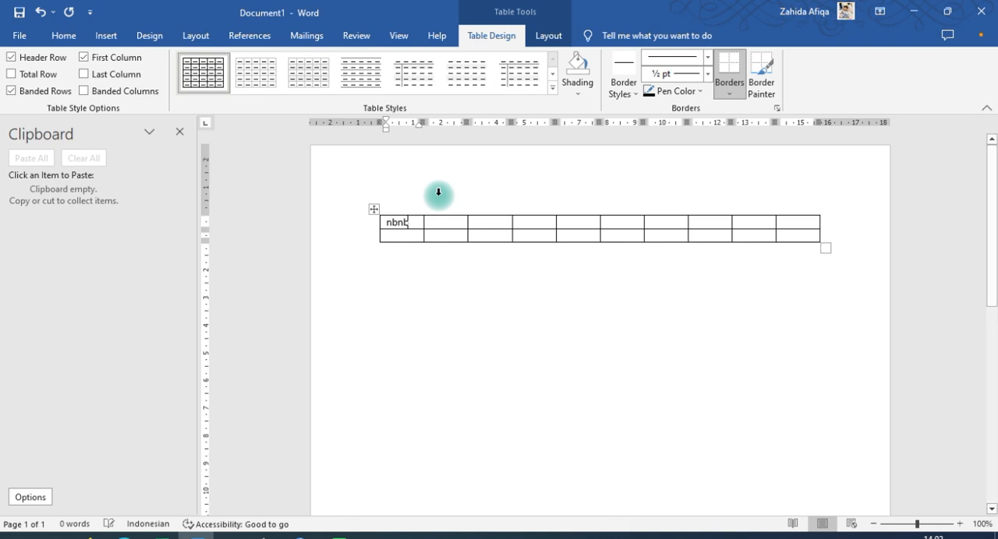
pyautogui.click(442, 223)
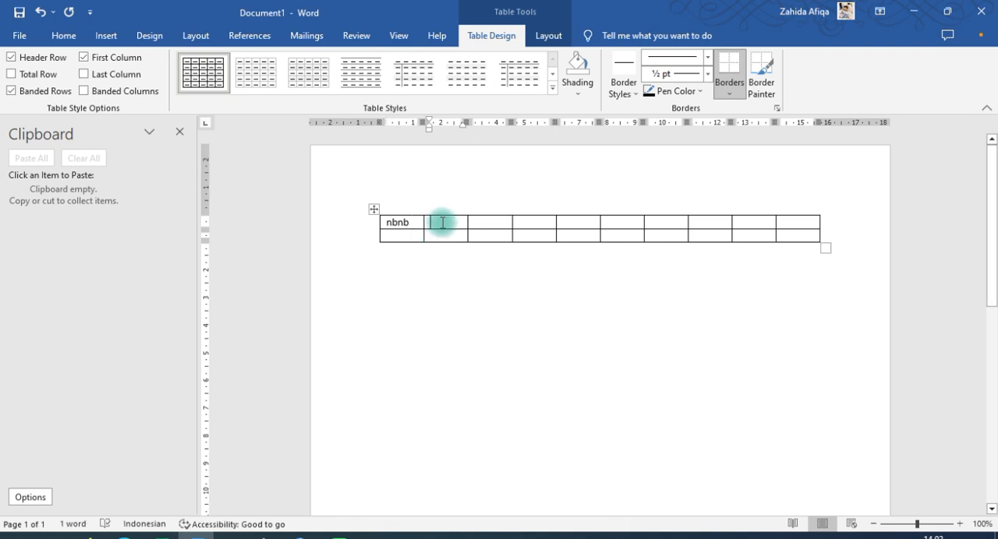
pyautogui.moveTo(442, 223); pyautogui.dragTo(417, 223)
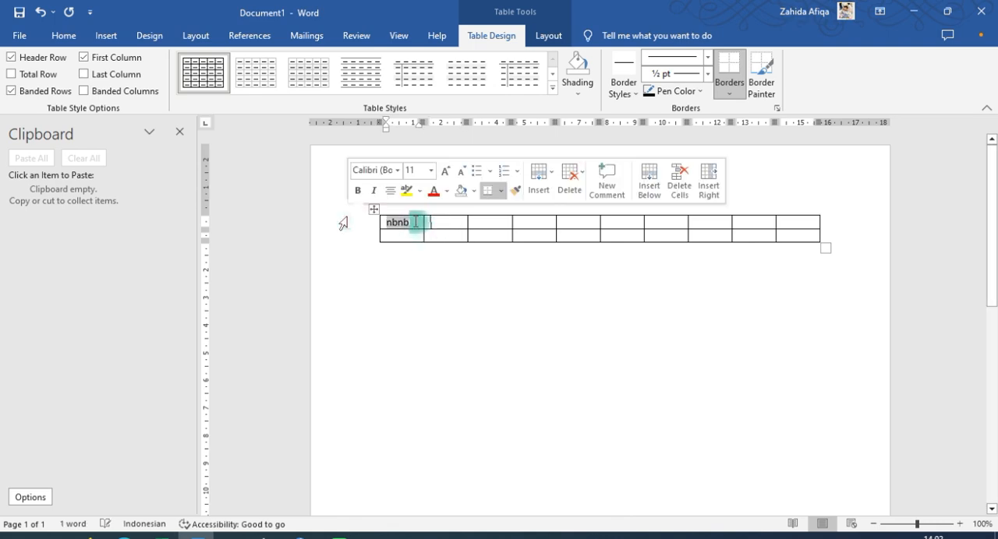
pyautogui.write('No')
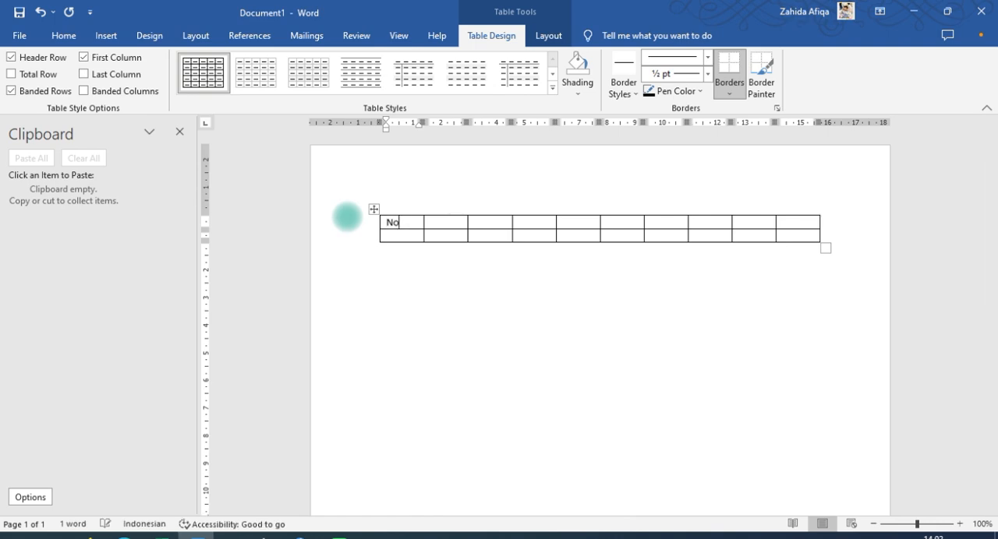
pyautogui.click(449, 224)
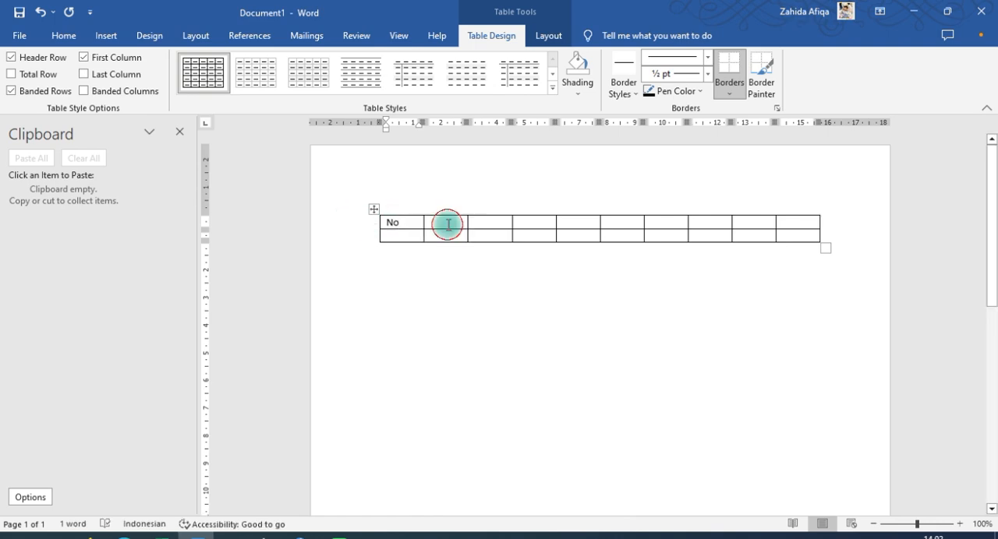
pyautogui.write('Nama')
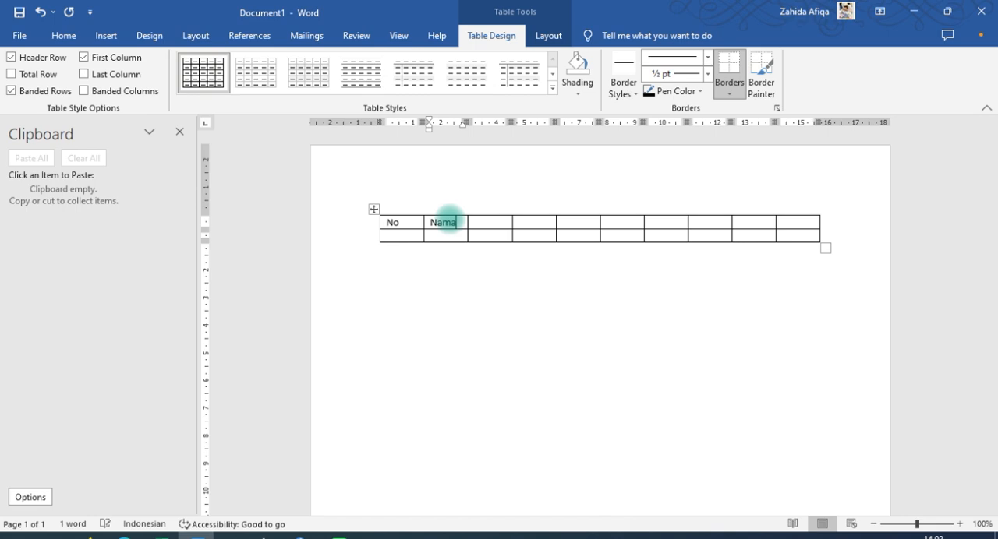
# Fill the third header cell with "r" and each of the remaining seven header cells with "t"
pyautogui.click(480, 230)
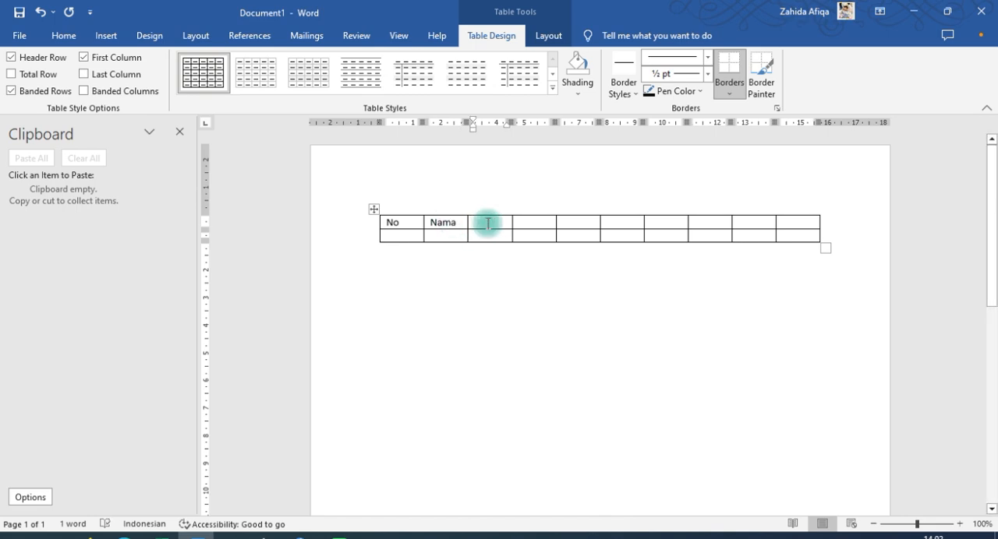
pyautogui.write('r')
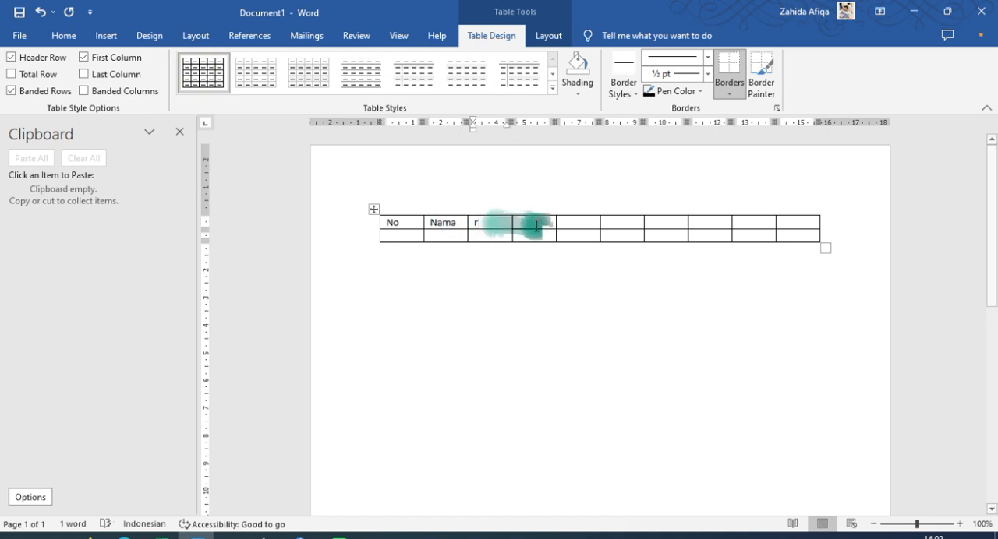
pyautogui.click(536, 226)
pyautogui.write('t')
pyautogui.click(577, 222)
pyautogui.write('t')
pyautogui.click(622, 223)
pyautogui.write('t')
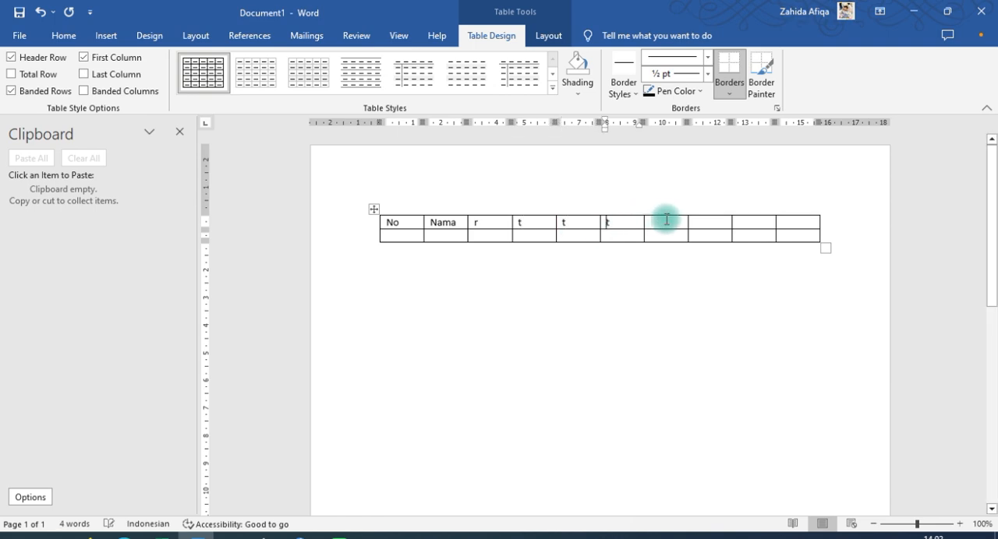
pyautogui.click(666, 220)
pyautogui.write('t')
pyautogui.click(705, 223)
pyautogui.write('t')
pyautogui.click(750, 223)
pyautogui.write('t')
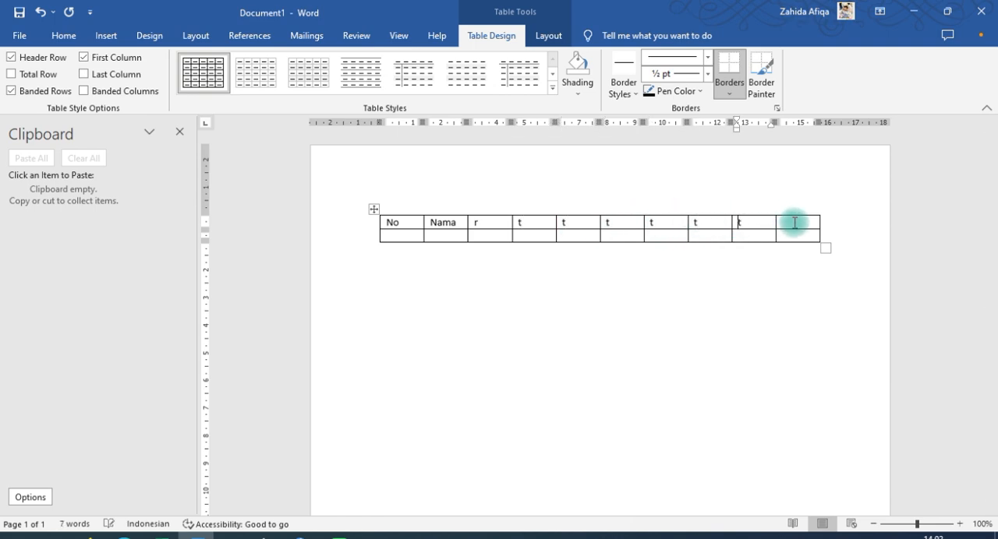
pyautogui.click(794, 223)
pyautogui.write('t')
pyautogui.click(798, 198)
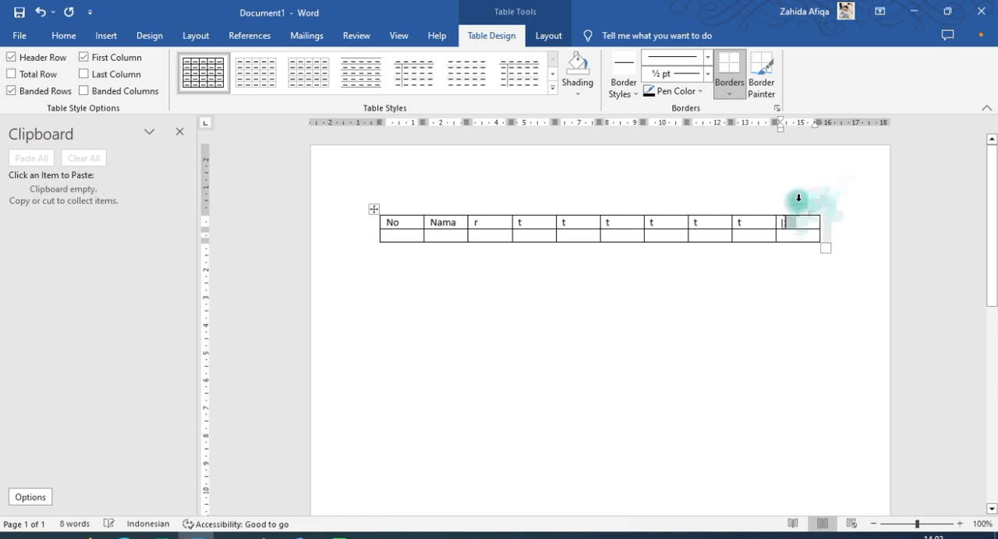
pyautogui.write('t')
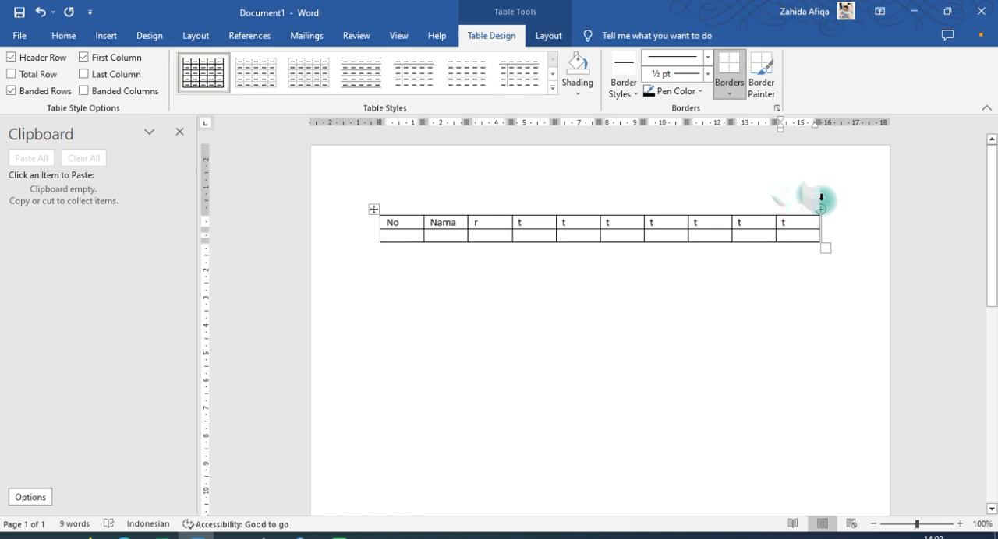
# Add two rows to the table, one at a time, from the end of its last row
pyautogui.moveTo(821, 195)
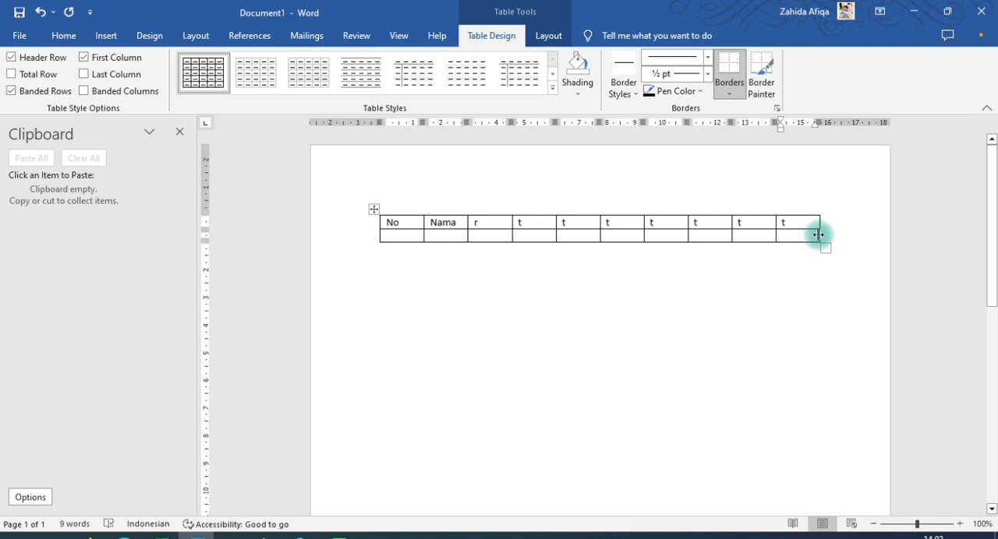
pyautogui.click(819, 235)
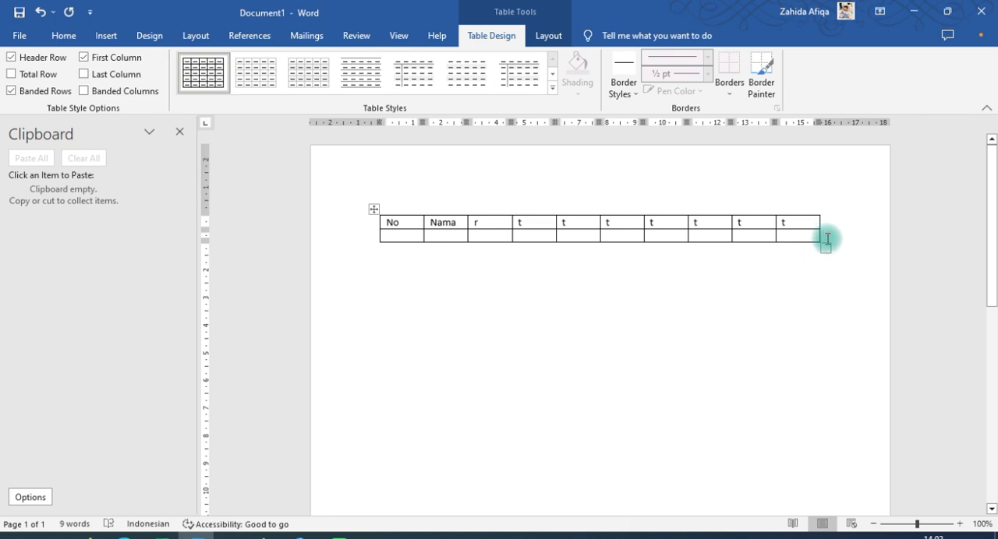
pyautogui.press('Return')
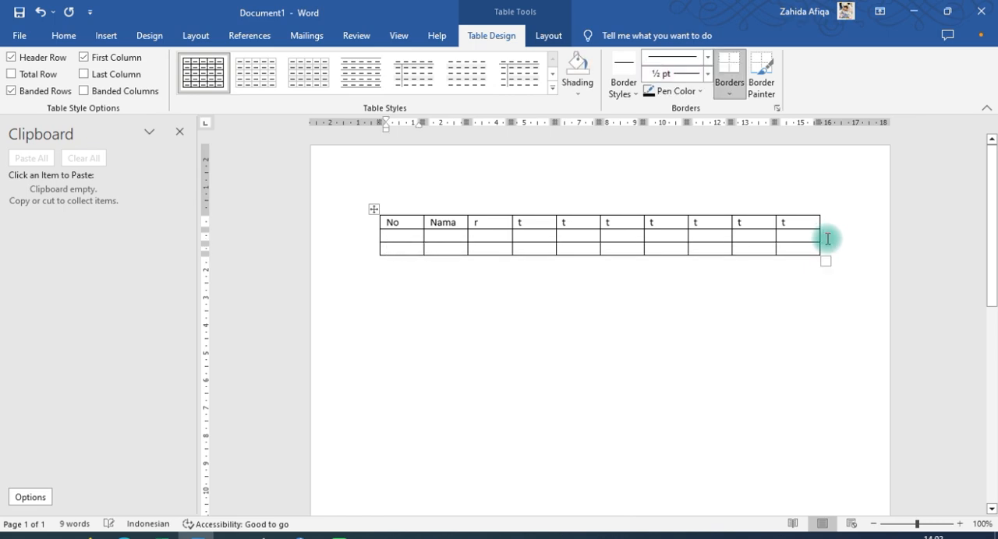
pyautogui.click(825, 246)
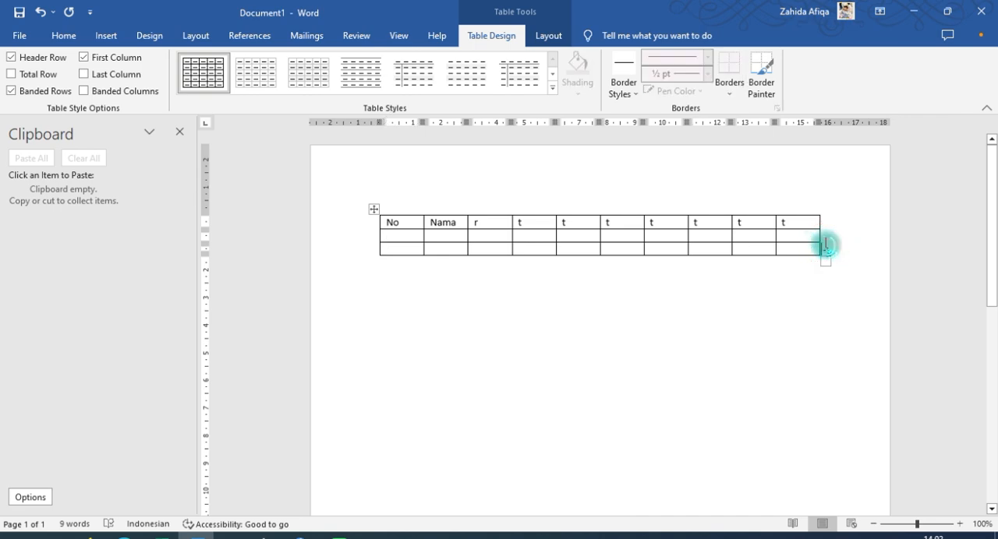
pyautogui.press('Return')
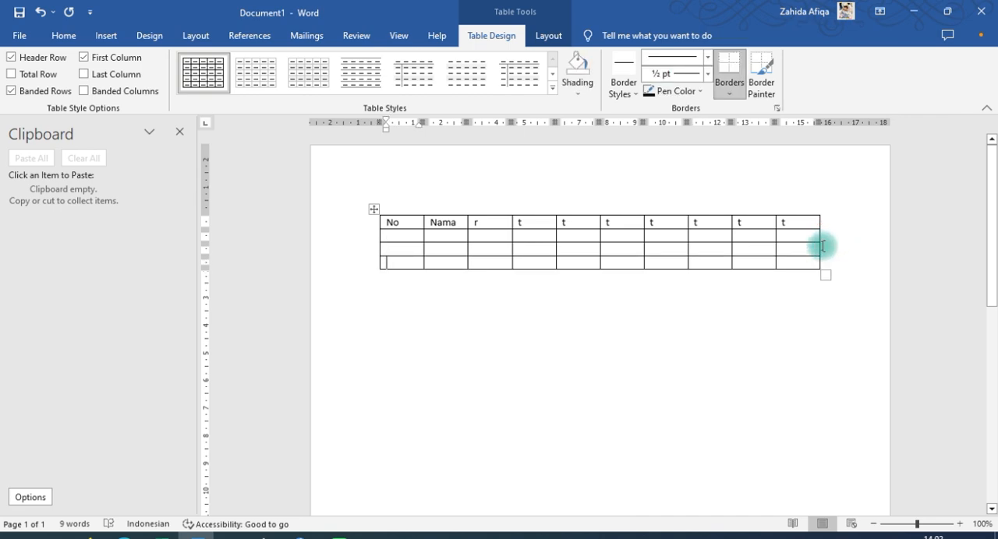
# Extend the table to twelve rows by advancing cell by cell past its last cell
pyautogui.click(399, 264)
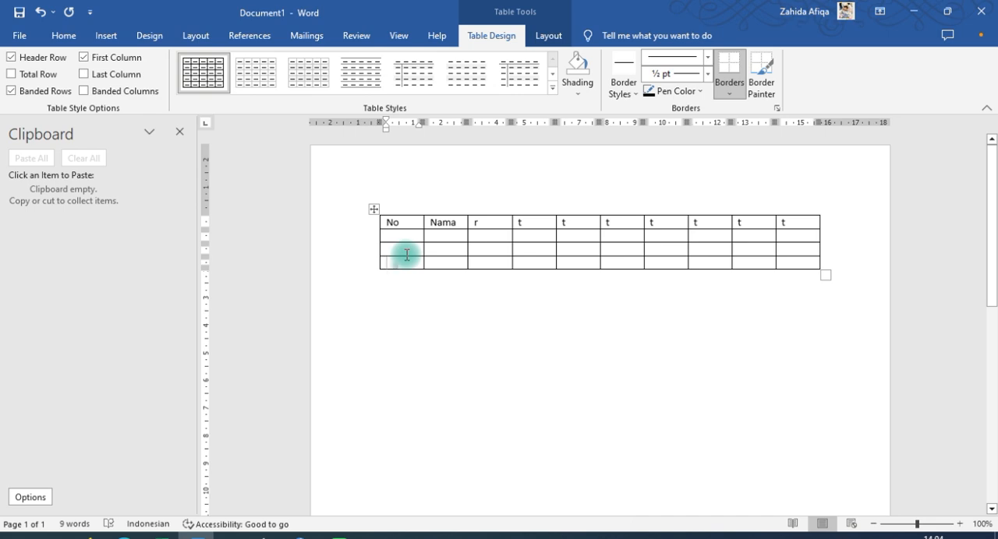
pyautogui.click(805, 263)
pyautogui.press('Tab')
pyautogui.press('Tab')
pyautogui.press('Tab')
pyautogui.press('Tab')
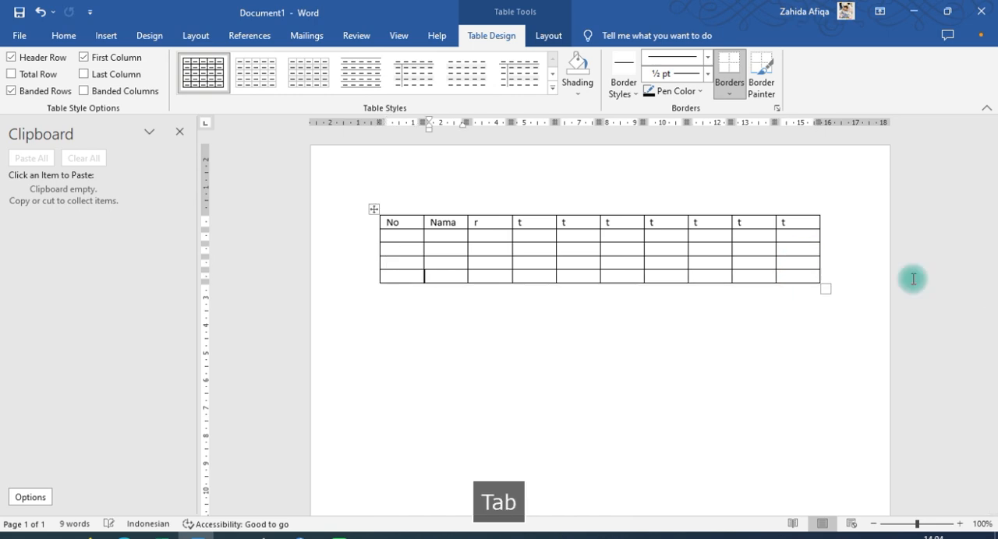
pyautogui.press('Tab')
pyautogui.press('Tab')
pyautogui.press('Tab')
pyautogui.press('Tab')
pyautogui.press('Tab')
pyautogui.press('Tab')
pyautogui.press('Tab')
pyautogui.press('Tab')
pyautogui.press('Tab')
pyautogui.press('Tab')
pyautogui.press('Tab')
pyautogui.press('Tab')
pyautogui.press('Tab')
pyautogui.press('Tab')
pyautogui.press('Tab')
pyautogui.press('Tab')
pyautogui.press('Tab')
pyautogui.press('Tab')
pyautogui.press('Tab')
pyautogui.press('Tab')
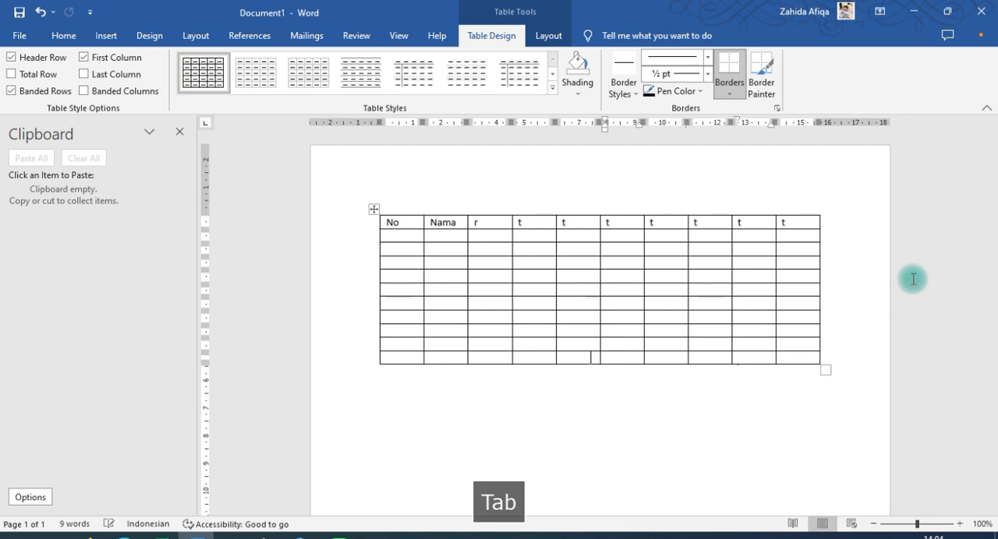
pyautogui.press('Tab')
pyautogui.press('Tab')
pyautogui.press('Tab')
pyautogui.press('Tab')
pyautogui.press('Tab')
pyautogui.press('Tab')
pyautogui.press('Tab')
pyautogui.press('Tab')
pyautogui.press('Tab')
pyautogui.press('Tab')
pyautogui.press('Tab')
pyautogui.press('Tab')
pyautogui.press('Tab')
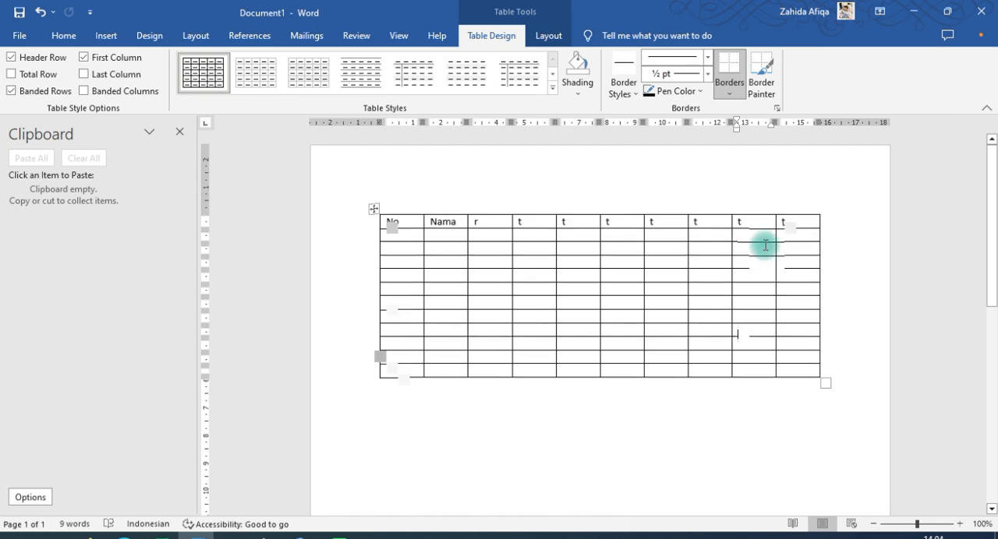
# Insert a second table below the first with 13 columns, 2 rows and AutoFit to contents
pyautogui.scroll(-1, 765, 246)
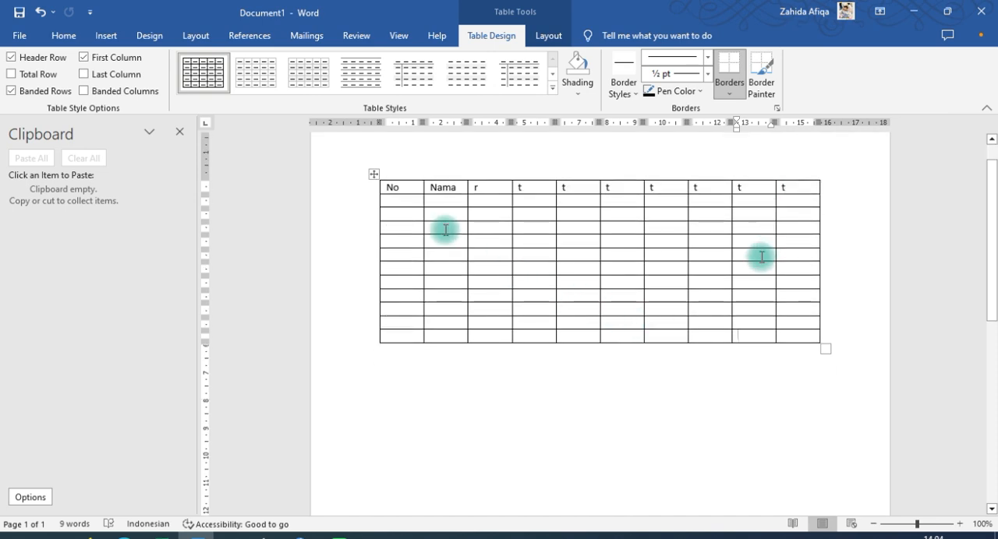
pyautogui.click(395, 363)
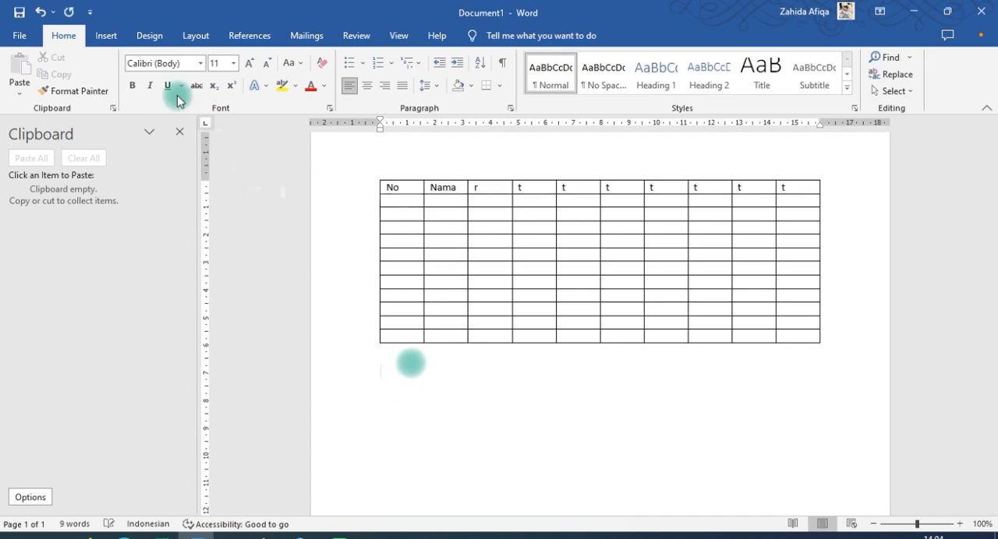
pyautogui.click(97, 36)
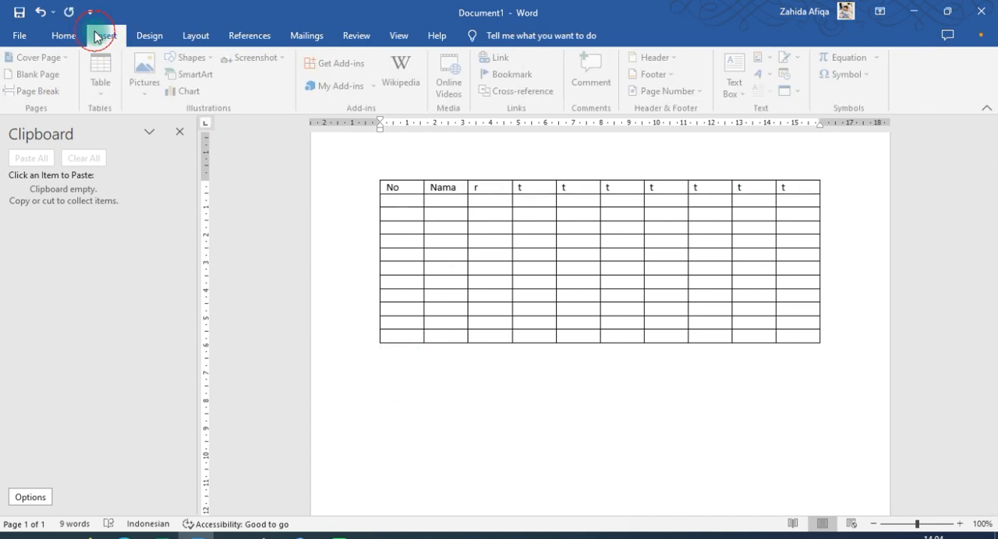
pyautogui.click(103, 87)
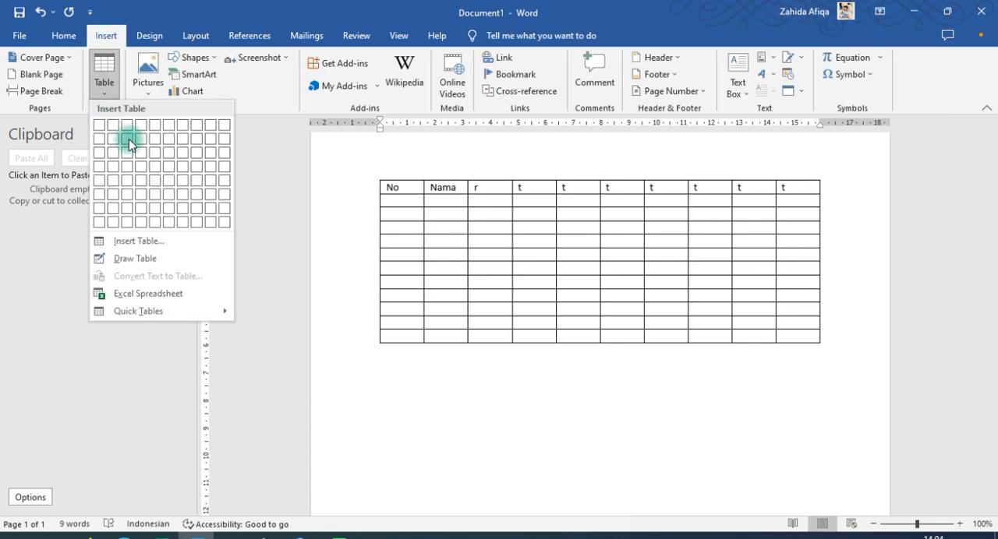
pyautogui.click(148, 243)
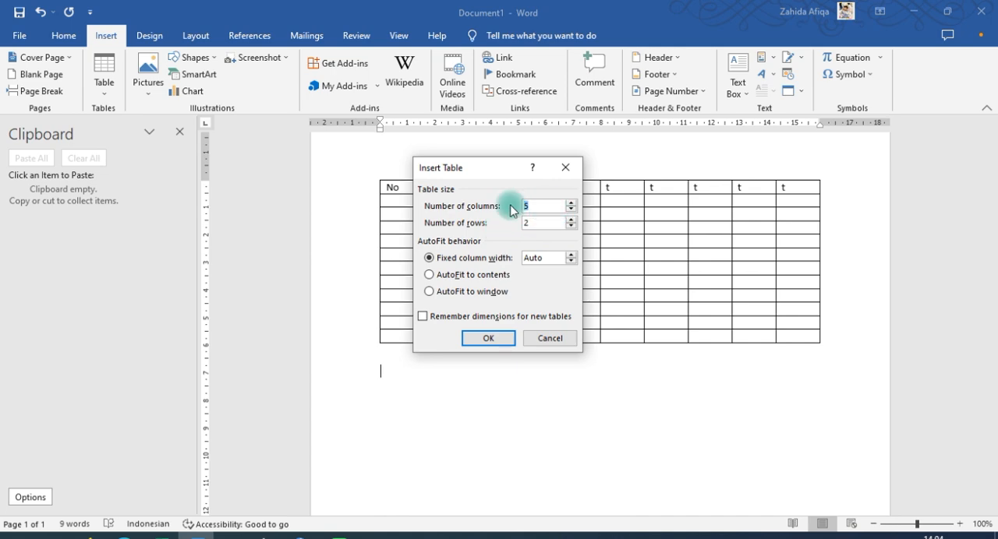
pyautogui.write('13')
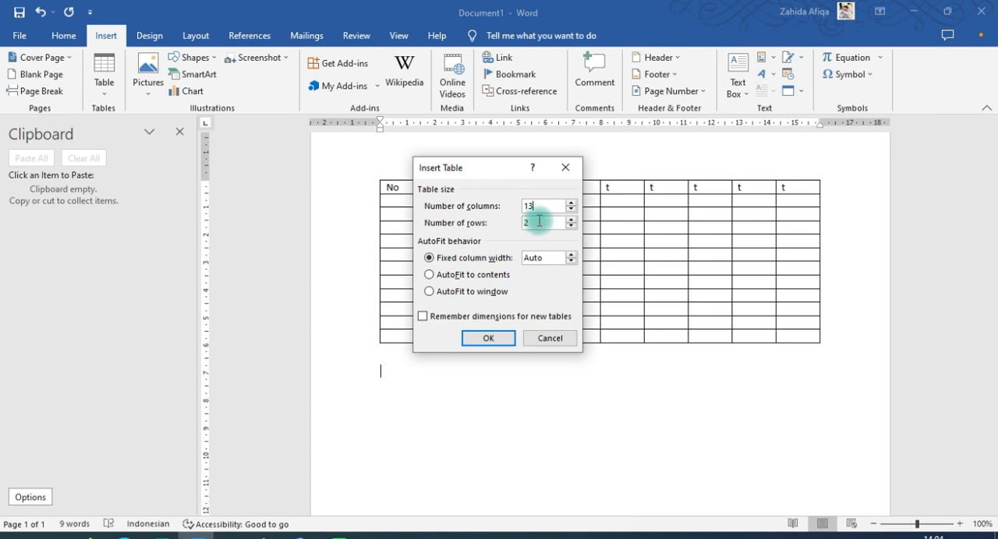
pyautogui.click(529, 223)
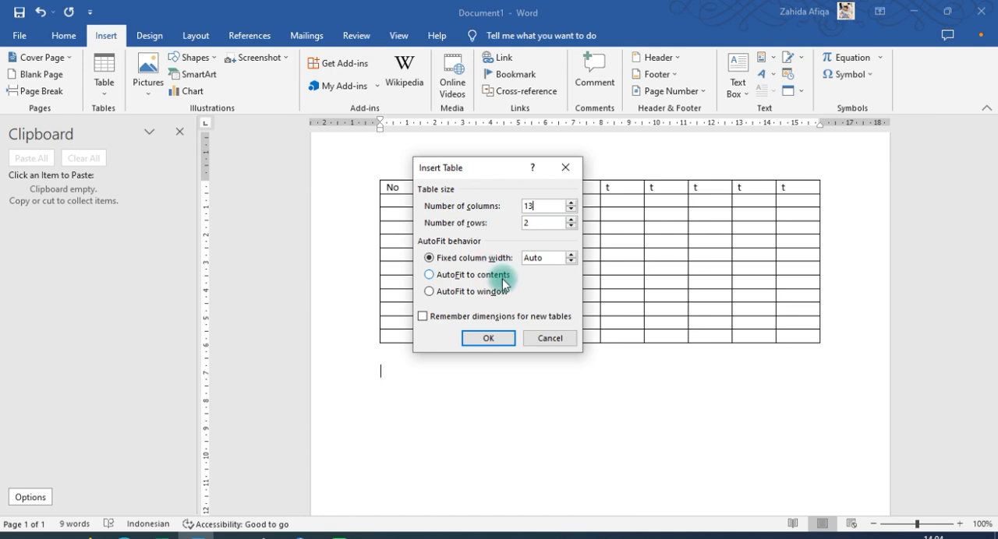
pyautogui.click(429, 276)
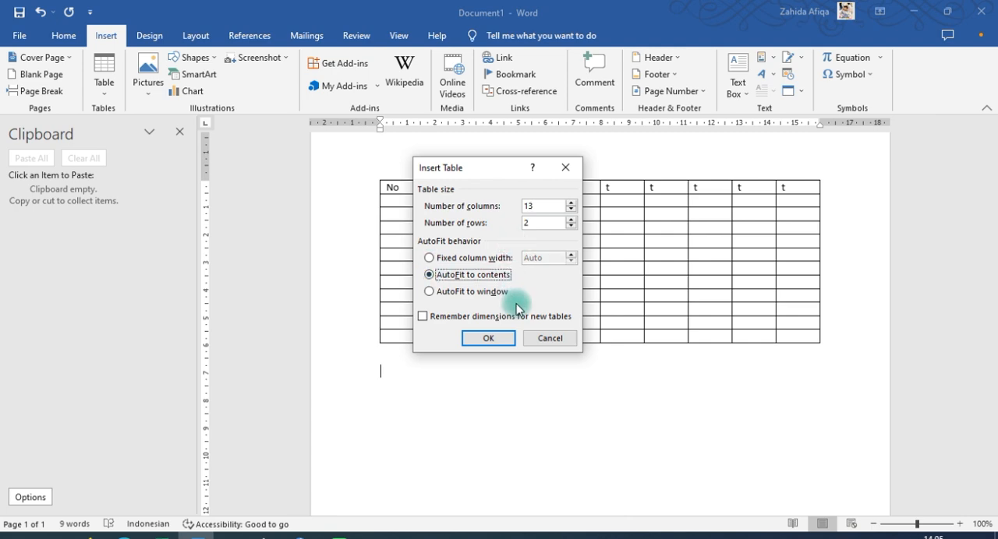
pyautogui.click(488, 338)
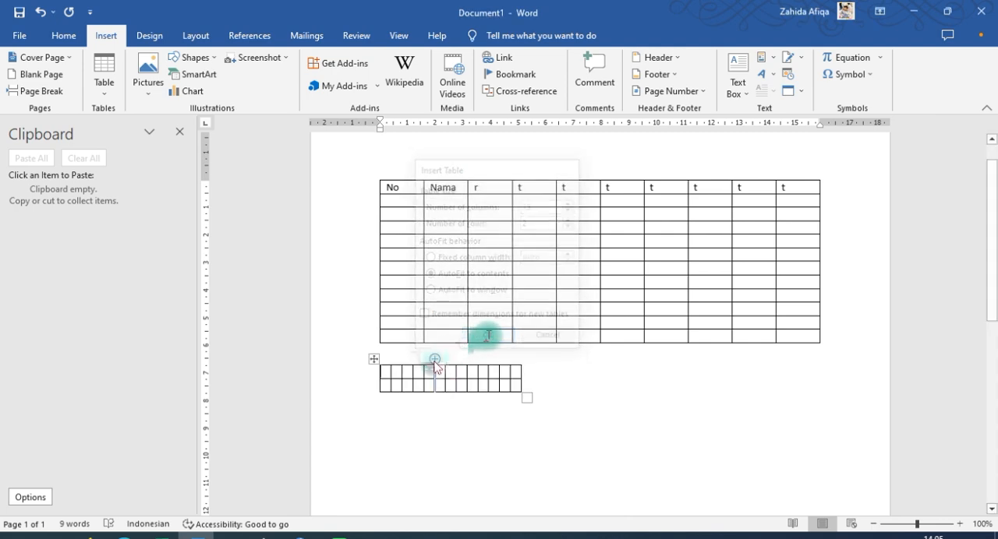
# Enter "ketika" in the first cell of the second table
pyautogui.write('ketiia')
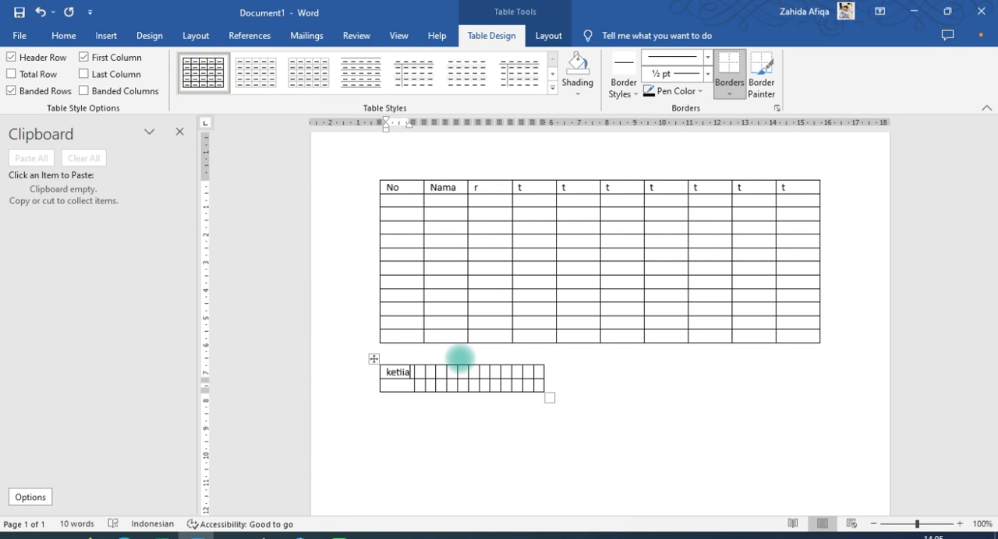
pyautogui.press('BackSpace')
pyautogui.press('BackSpace')
pyautogui.write('ka')
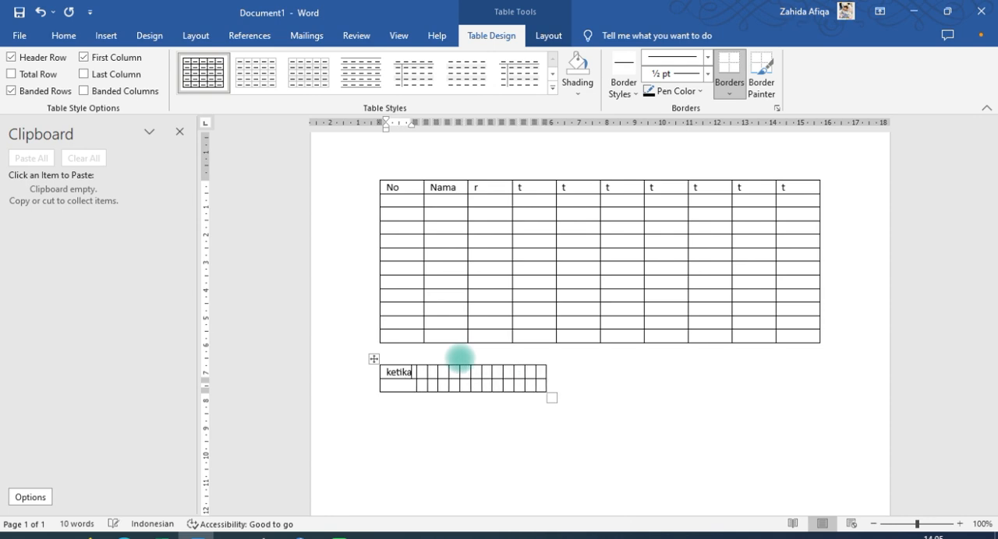
pyautogui.write('n kalamat')
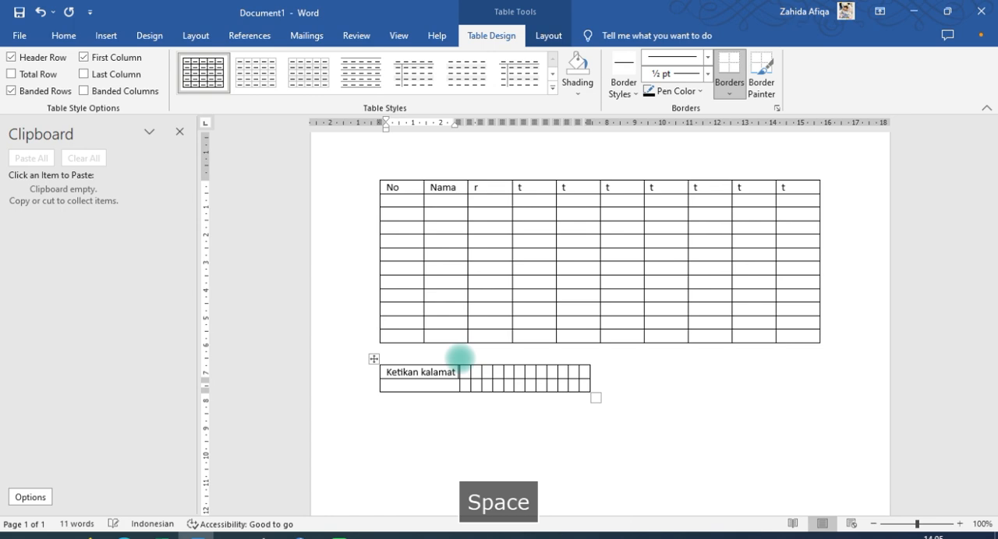
# Complete the second table's first cell as "Ketikan kalimat panjang" and enter "hjhkk" in the cell beside it
pyautogui.press('BackSpace')
pyautogui.press('BackSpace')
pyautogui.press('BackSpace')
pyautogui.press('BackSpace')
pyautogui.press('BackSpace')
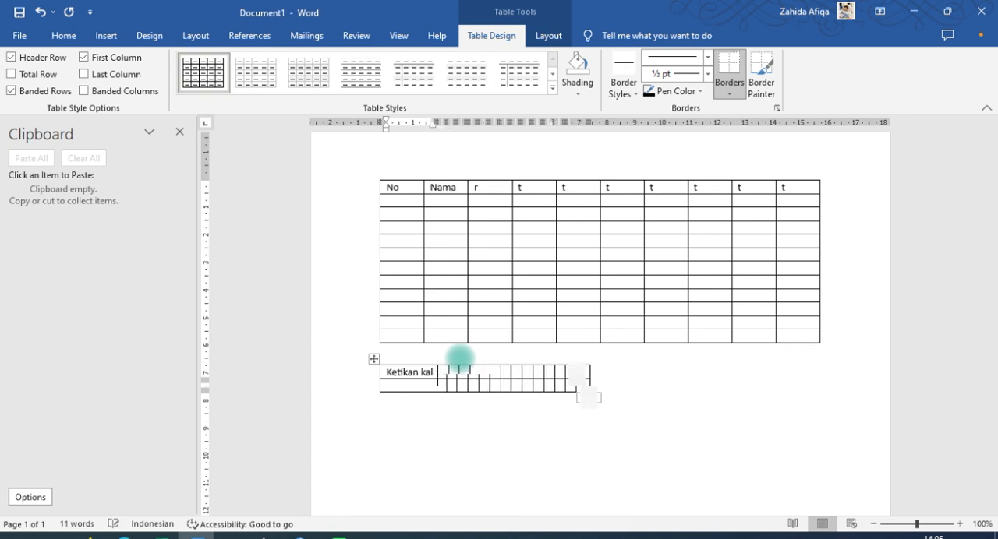
pyautogui.write('ima')
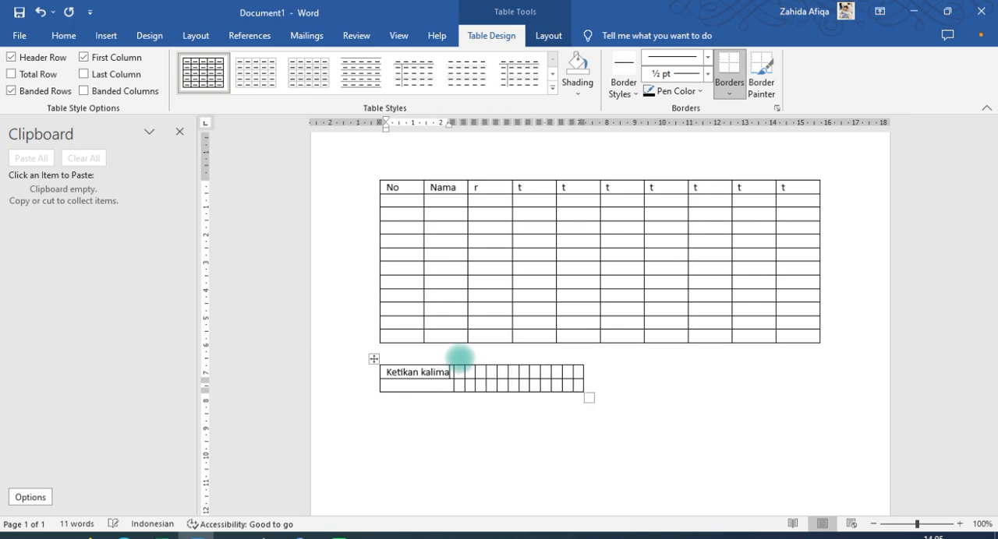
pyautogui.write('t pana')
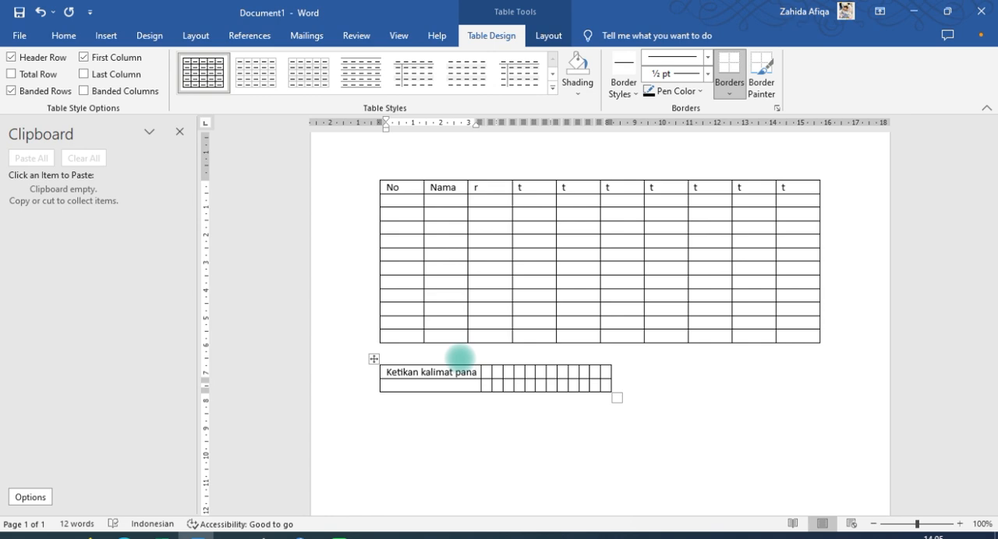
pyautogui.press('BackSpace')
pyautogui.write('jangf')
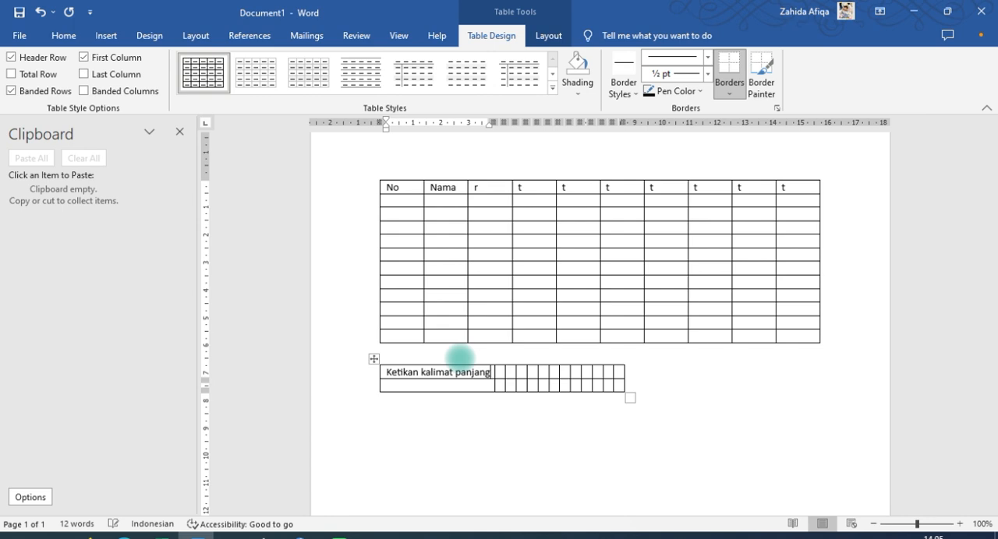
pyautogui.press('BackSpace')
pyautogui.click(502, 375)
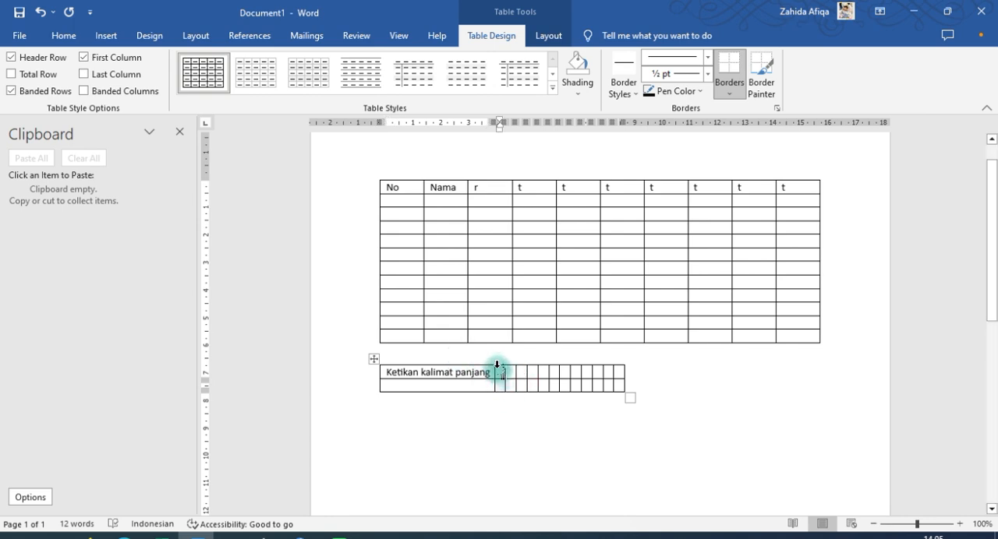
pyautogui.write('hjlkk')
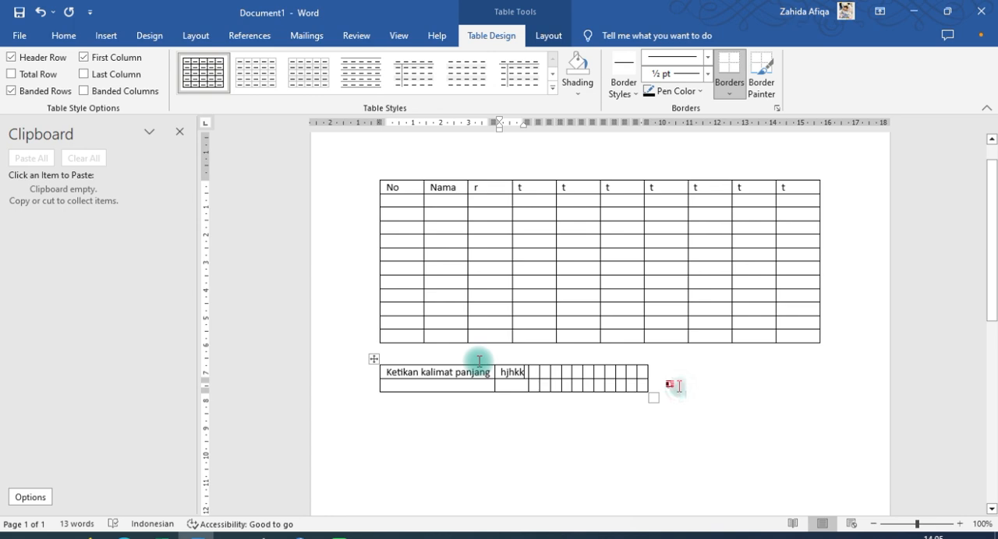
pyautogui.scroll(-1, 626, 367)
pyautogui.scroll(2, 625, 368)
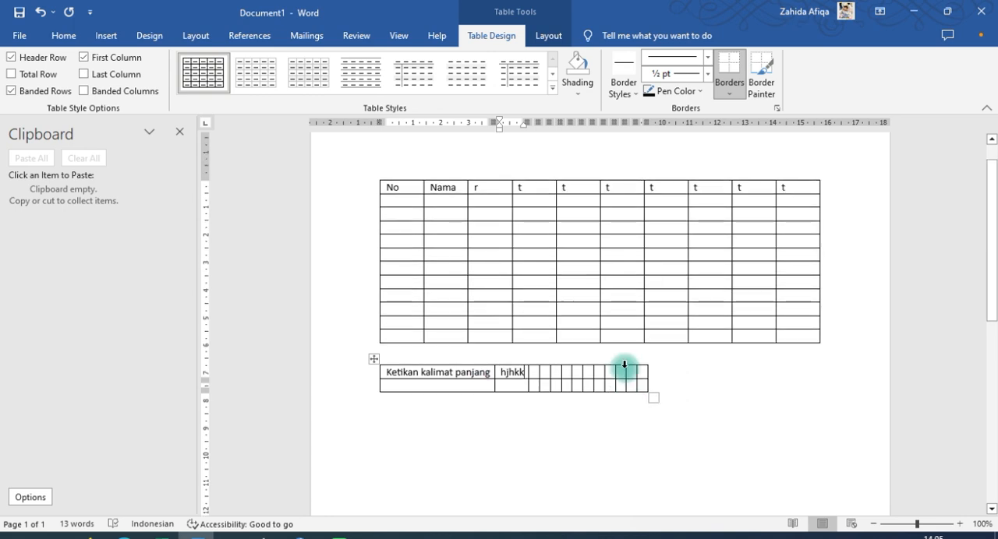
pyautogui.click(106, 35)
pyautogui.click(104, 78)
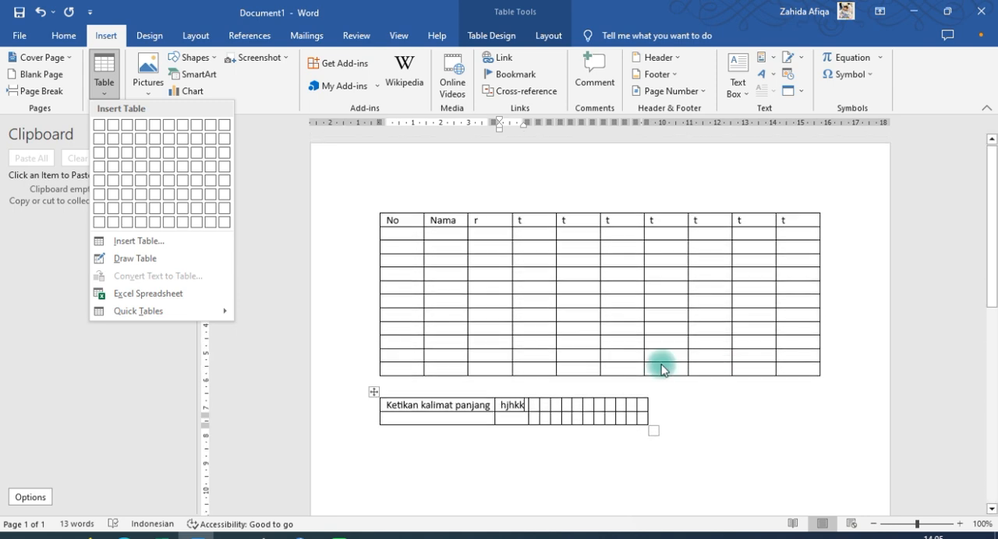
pyautogui.click(417, 187)
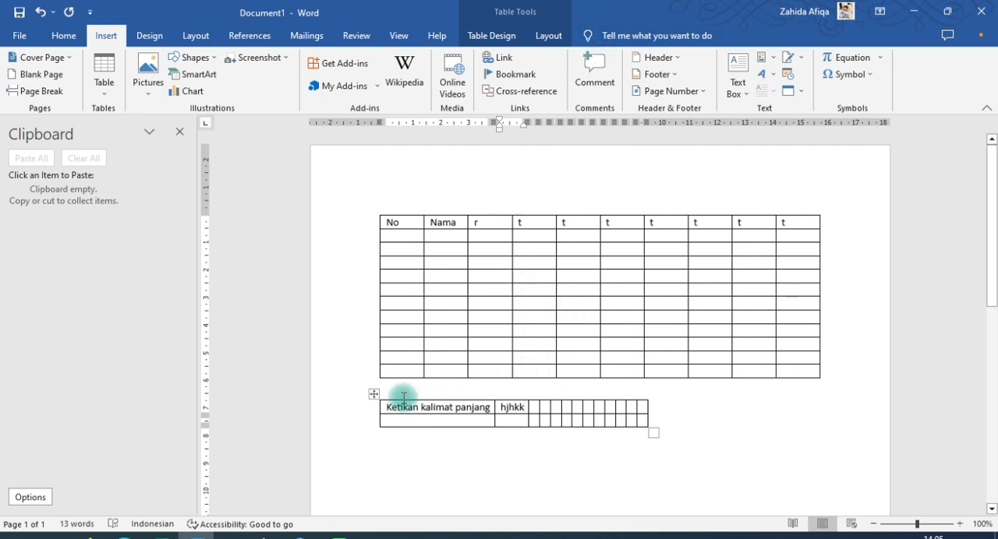
# Clear all cell contents of the second table while keeping its empty grid
pyautogui.click(374, 394)
pyautogui.press('Delete')
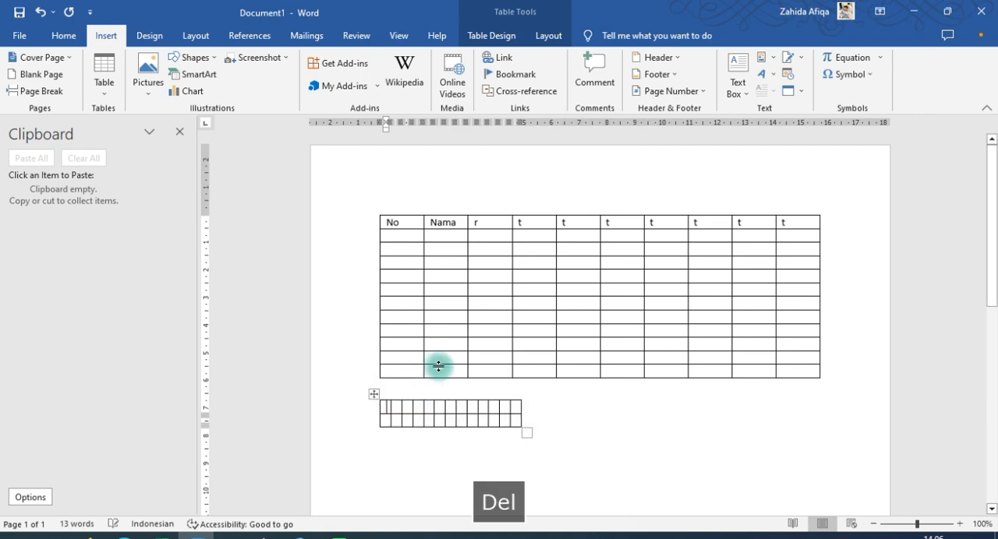
pyautogui.click(373, 395)
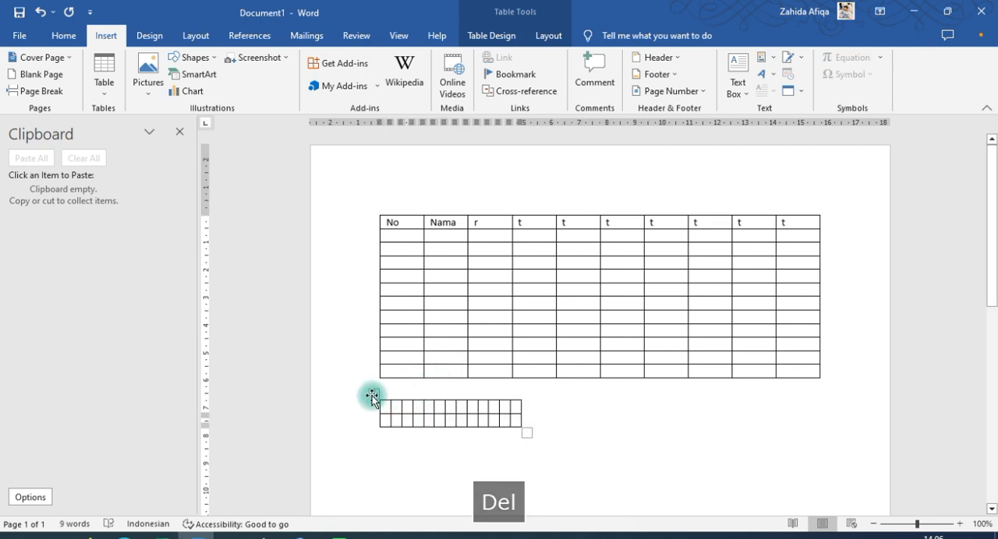
pyautogui.press('Delete')
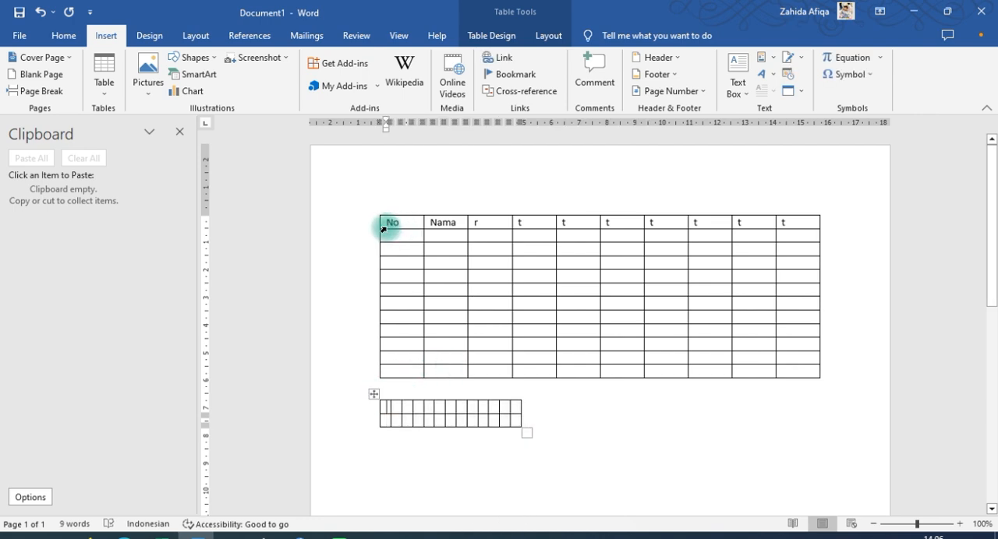
# Replace the third column's header in the first table with "jabatan"
pyautogui.click(492, 223)
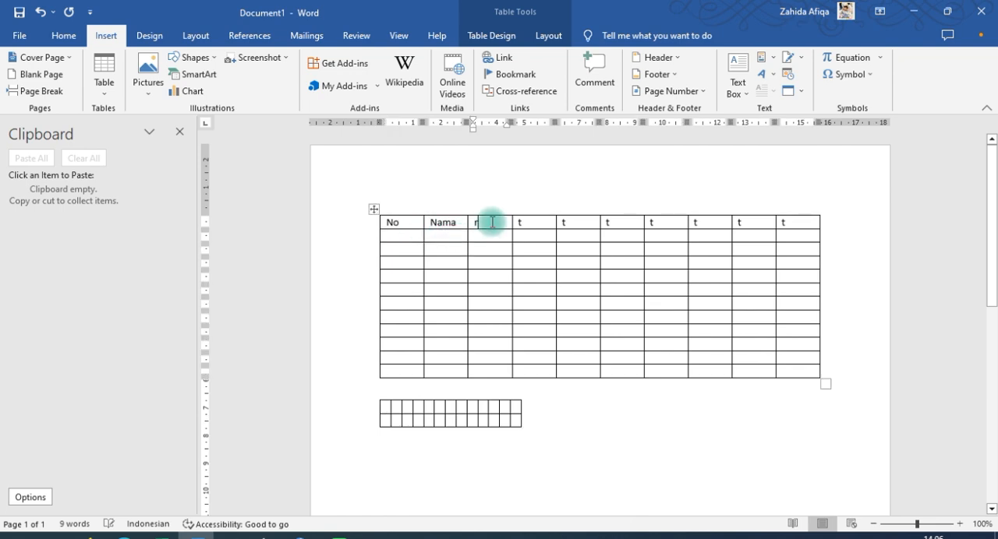
pyautogui.press('BackSpace')
pyautogui.write('jab')
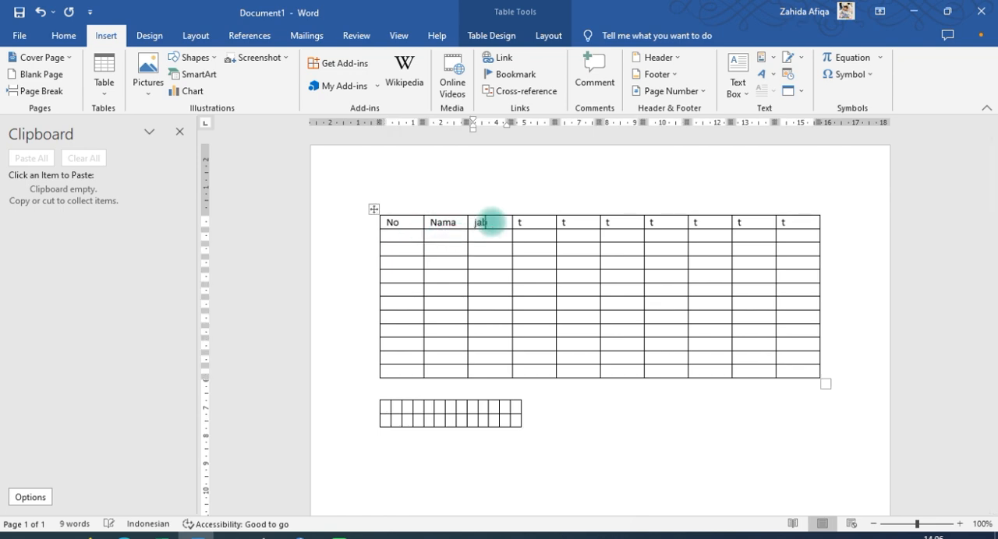
pyautogui.write('atan')
# Replace the fourth column's header in the first table with "Lain"
pyautogui.click(519, 223)
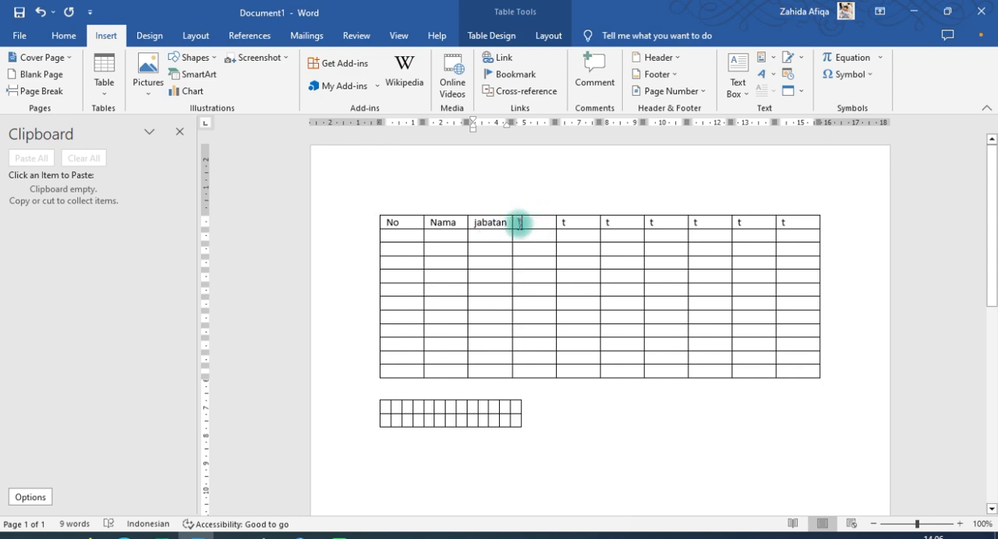
pyautogui.doubleClick(519, 223)
pyautogui.write(';ain')
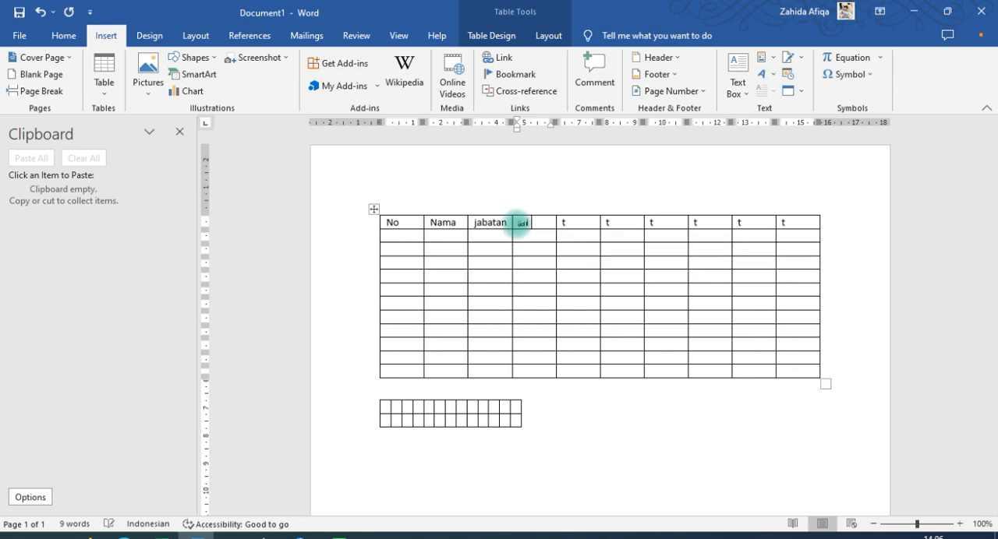
pyautogui.write('LAin')
pyautogui.click(528, 216)
pyautogui.click(528, 223)
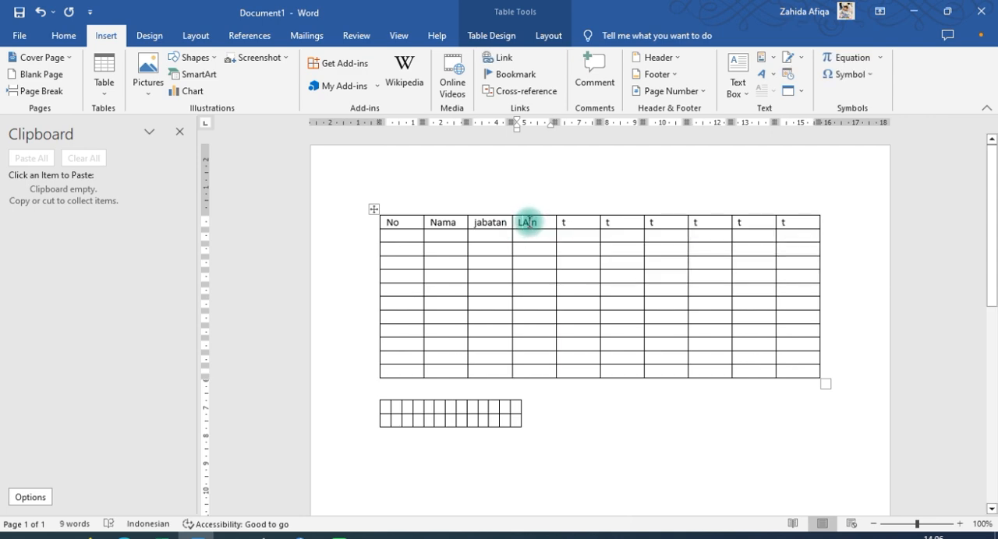
pyautogui.press('BackSpace')
pyautogui.write('a')
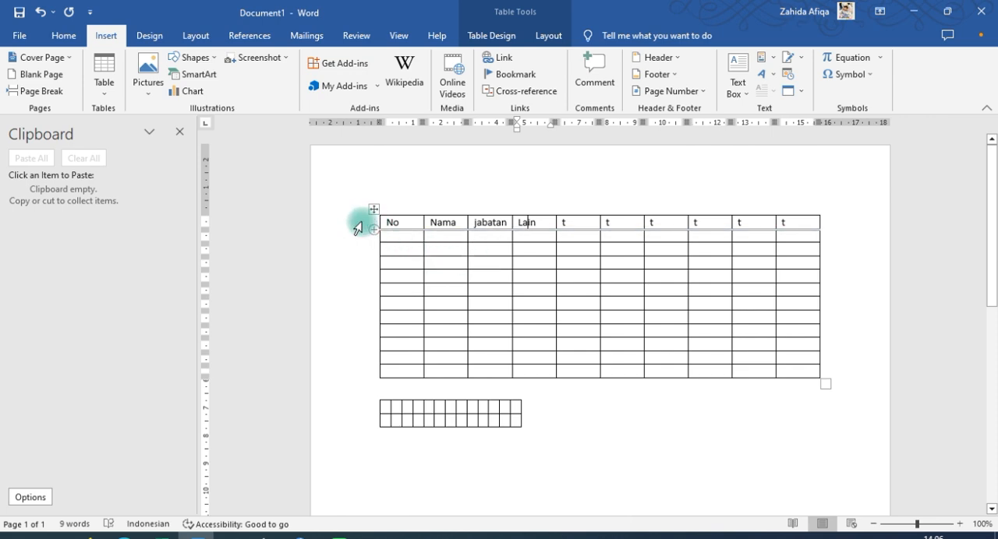
# Shade the whole header row of the first table with the lightest blue theme color
pyautogui.click(356, 226)
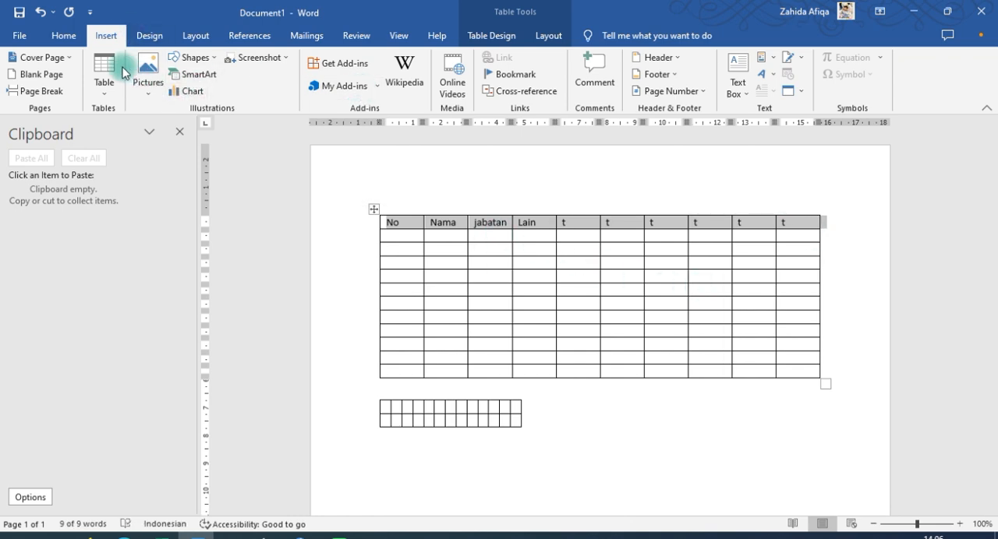
pyautogui.click(483, 36)
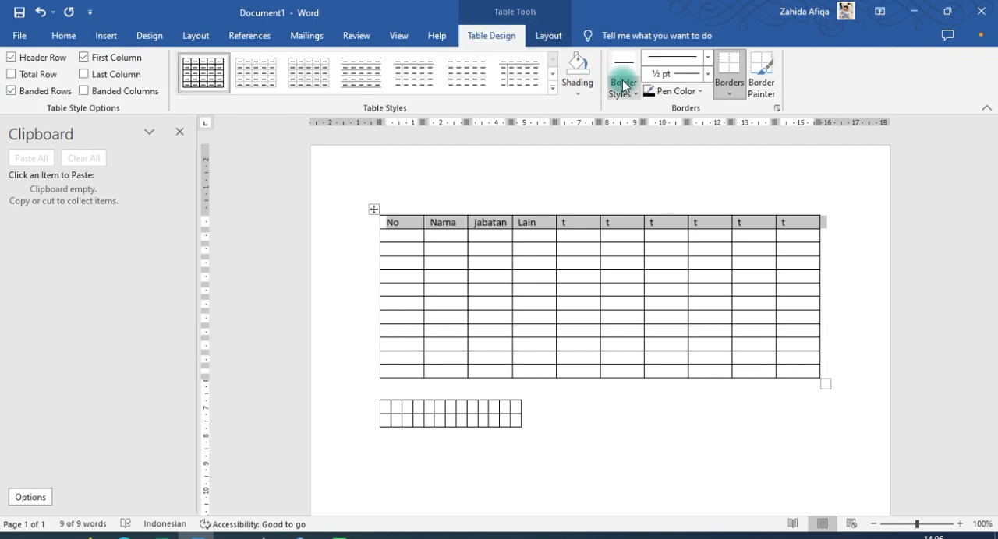
pyautogui.click(730, 95)
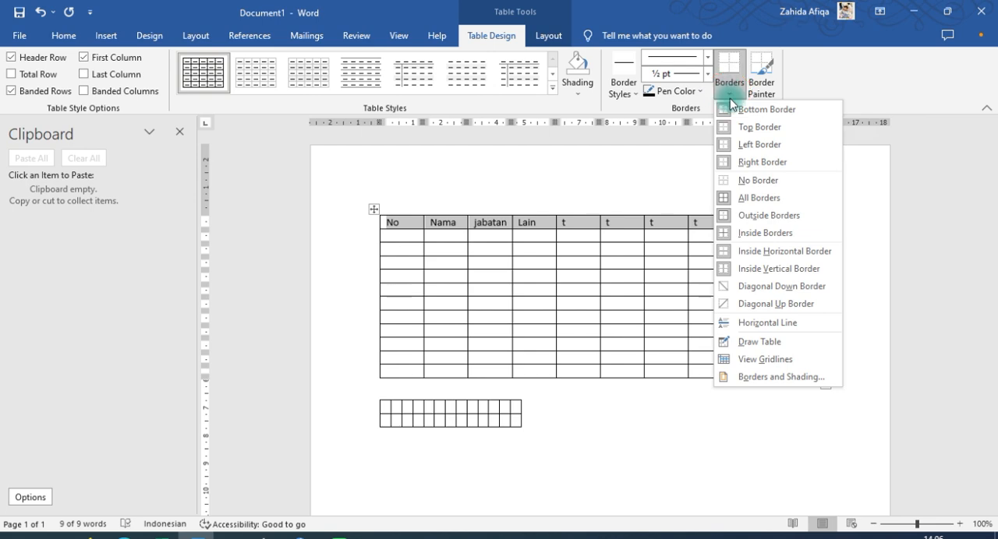
pyautogui.click(761, 82)
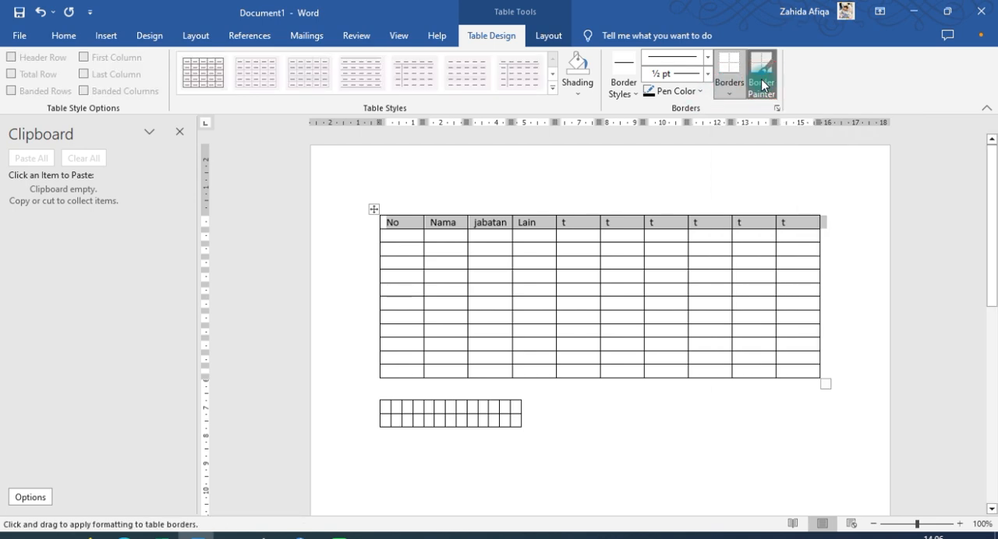
pyautogui.click(577, 90)
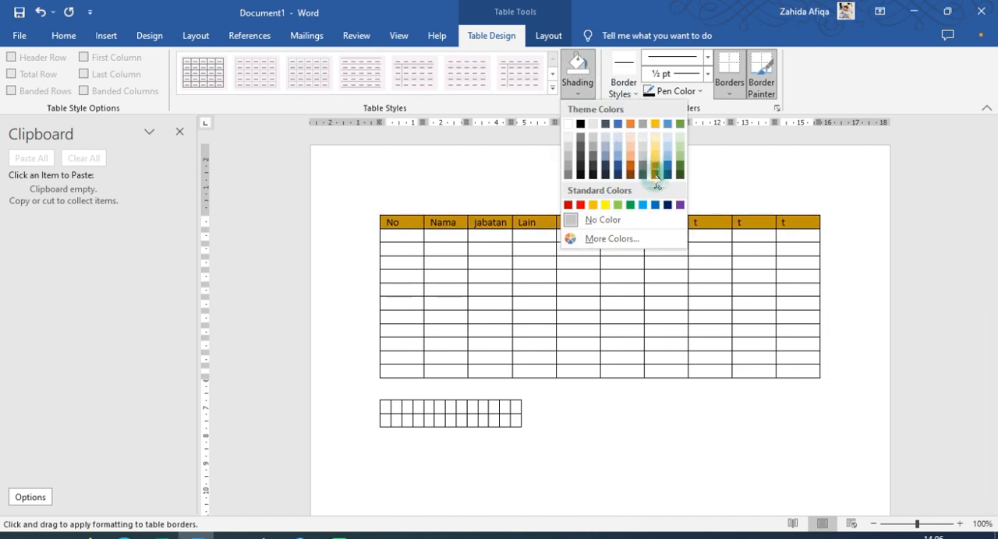
pyautogui.click(617, 138)
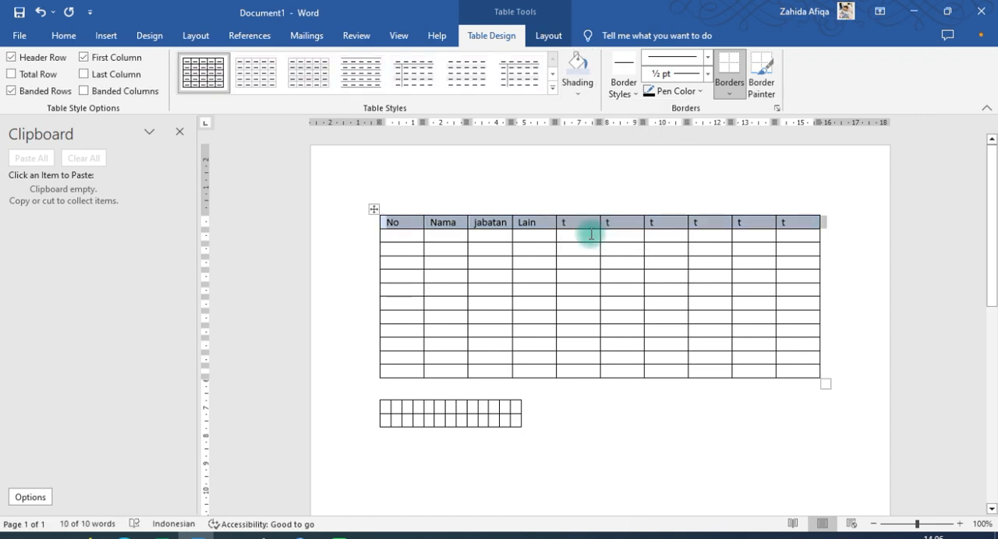
pyautogui.click(445, 239)
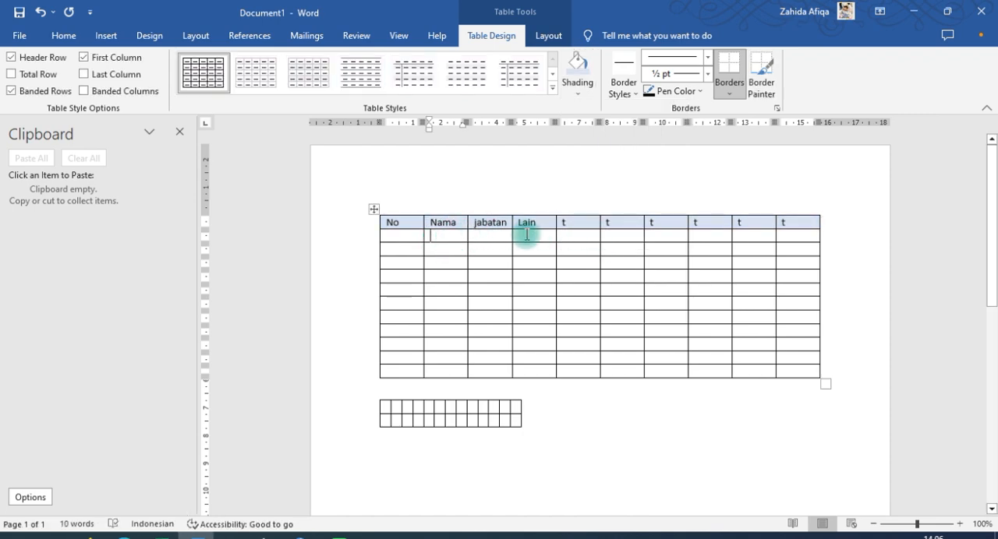
# Sample the formatting of an inner border of the first table with the Border Sampler
pyautogui.click(763, 247)
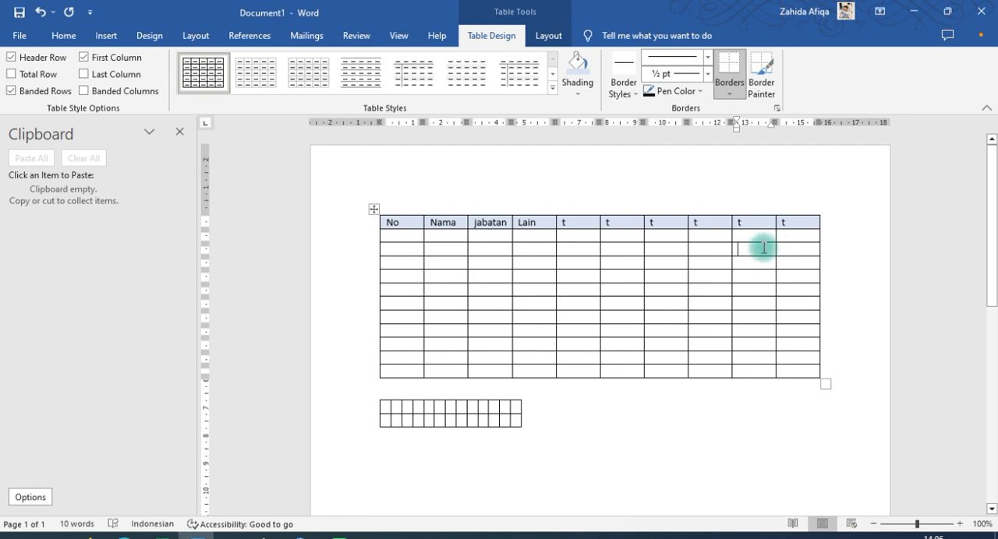
pyautogui.click(630, 93)
pyautogui.click(610, 198)
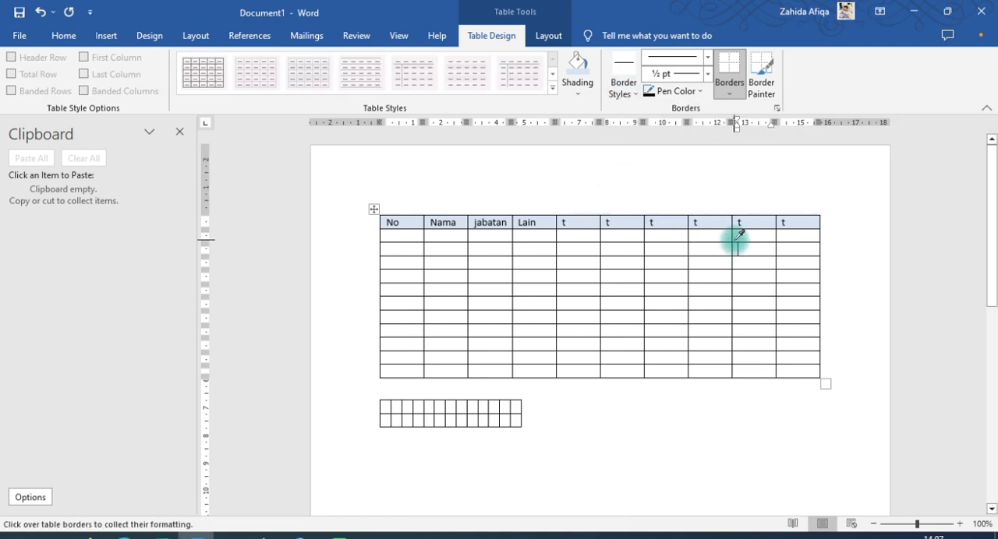
pyautogui.click(733, 245)
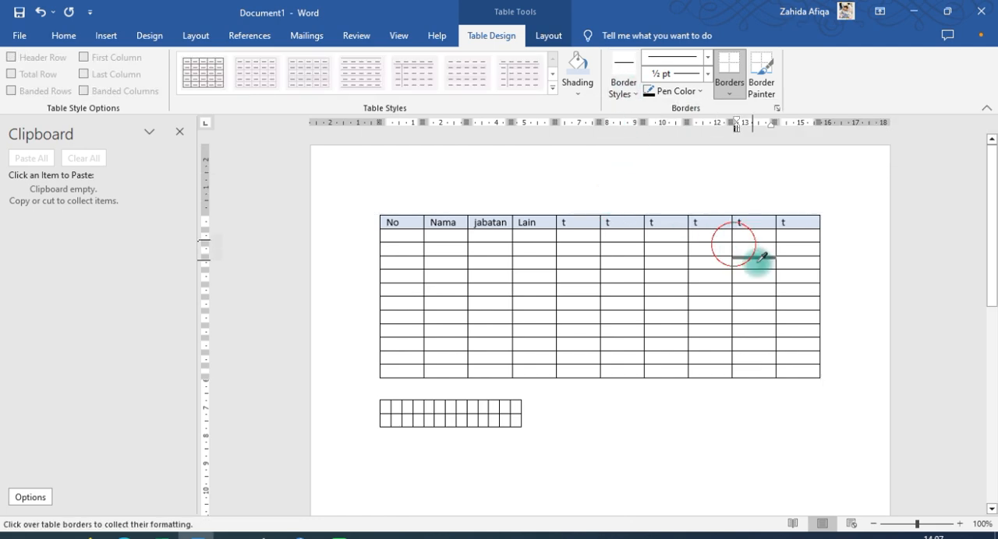
# Draw diagonal lines across the third-row and fourth-row cells of the first table's eighth column with Draw Table
pyautogui.click(106, 35)
pyautogui.click(106, 85)
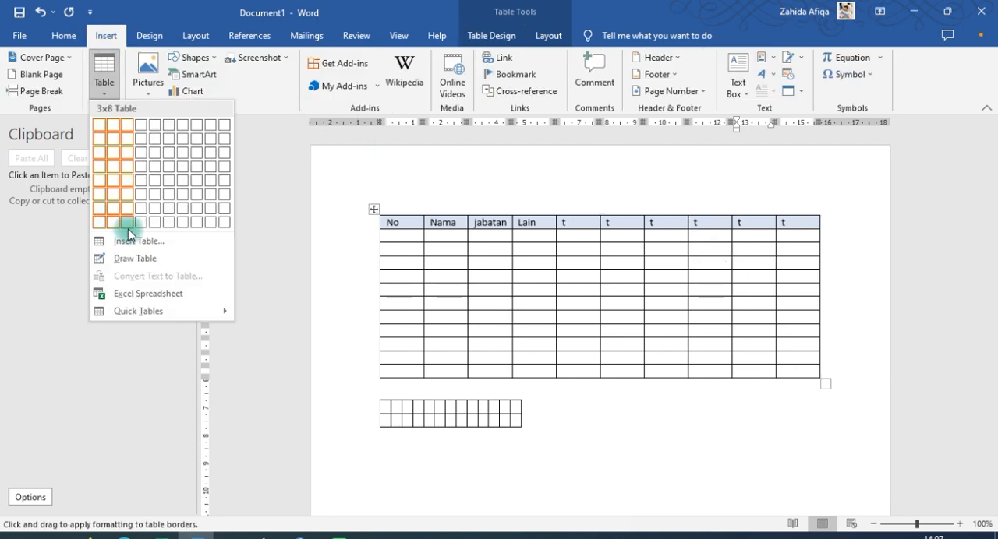
pyautogui.click(128, 258)
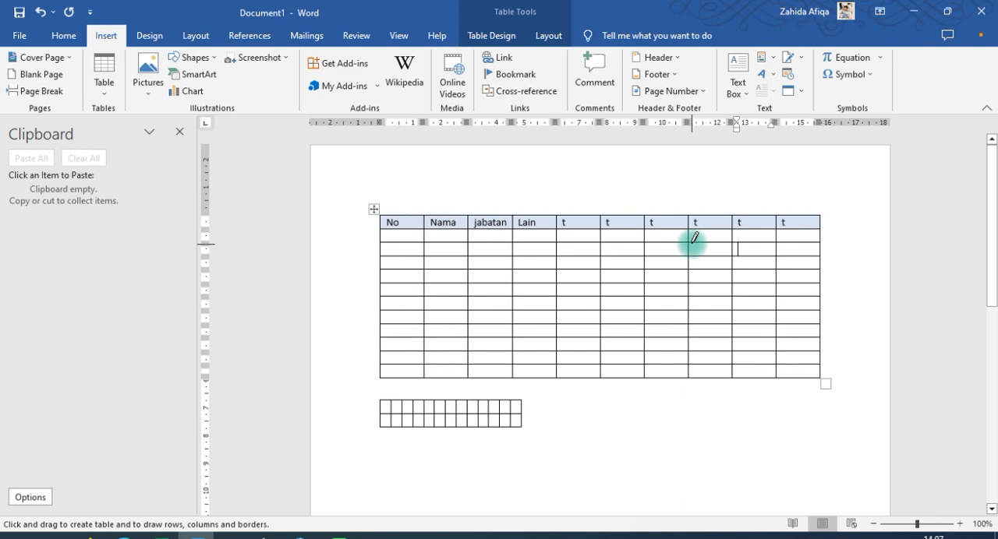
pyautogui.moveTo(689, 243)
pyautogui.mouseDown()
pyautogui.moveTo(755, 265)
pyautogui.moveTo(697, 260)
pyautogui.moveTo(733, 287)
pyautogui.moveTo(698, 271)
pyautogui.mouseUp()
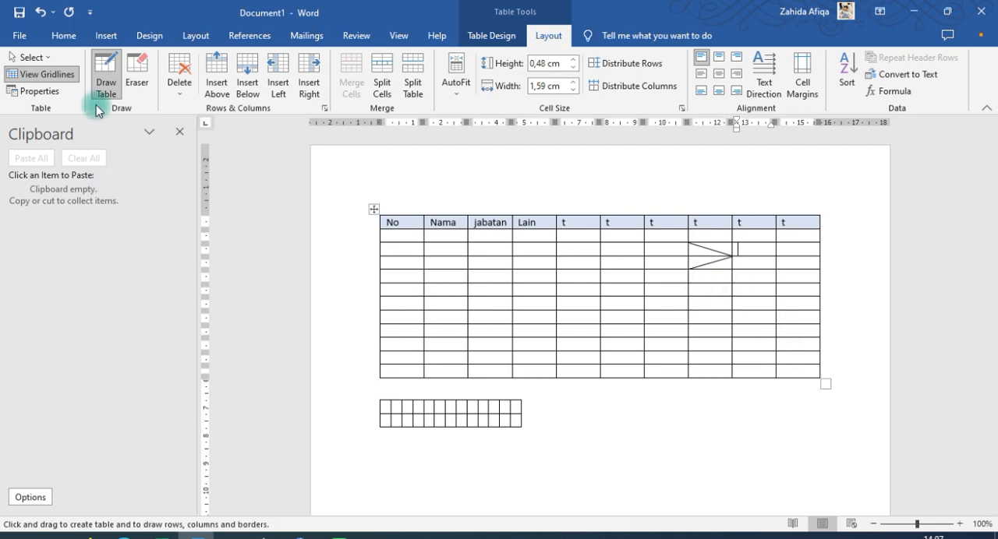
# Switch the Draw Table mode off and on repeatedly, finishing with it turned off
pyautogui.click(99, 89)
pyautogui.click(102, 91)
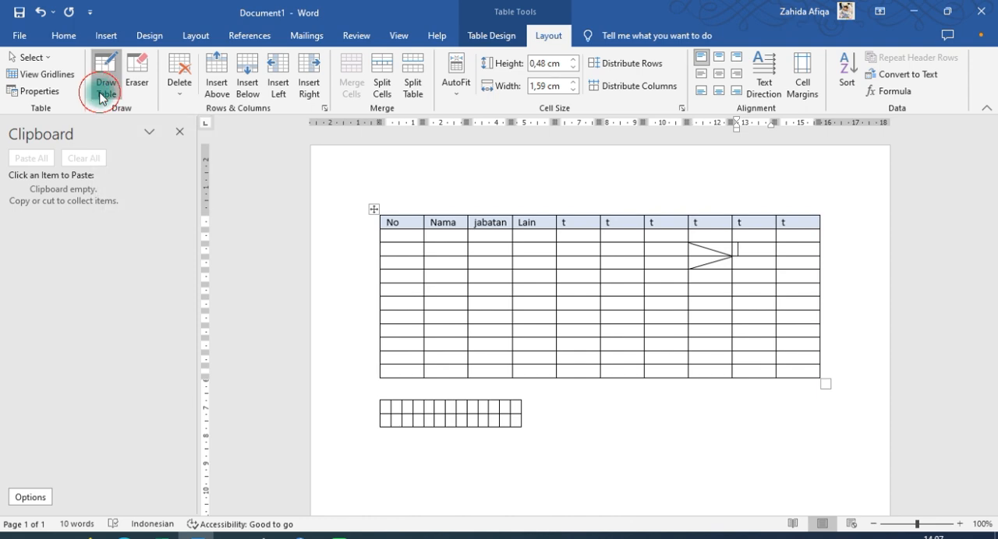
pyautogui.click(104, 92)
pyautogui.click(106, 93)
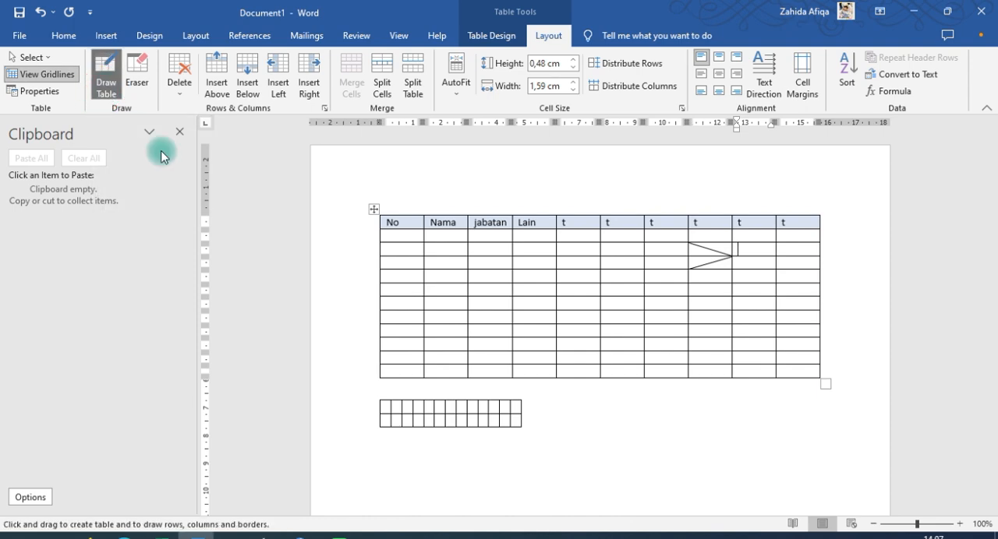
pyautogui.click(116, 95)
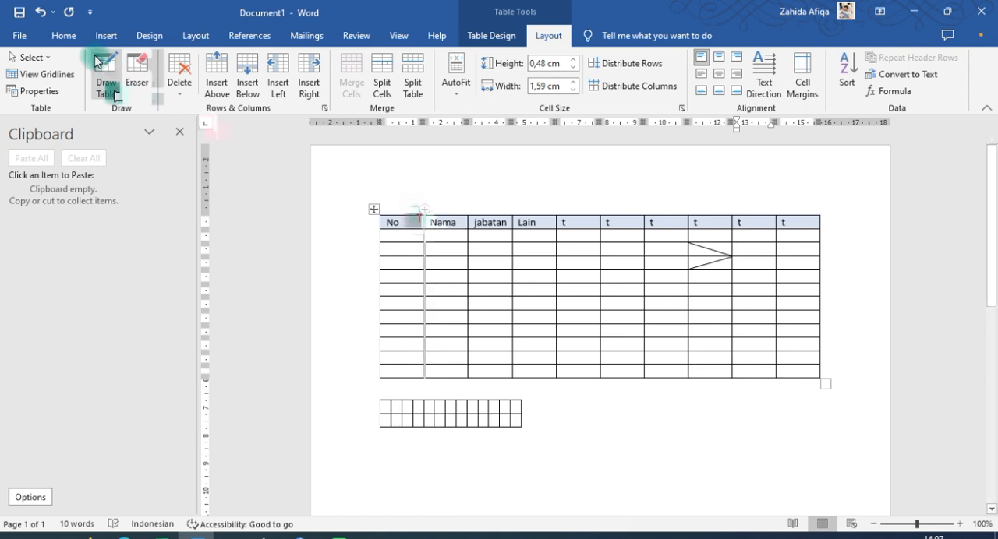
# Draw a rising diagonal line across the tenth-row cell of the first table's Lain column with Draw Table
pyautogui.click(106, 93)
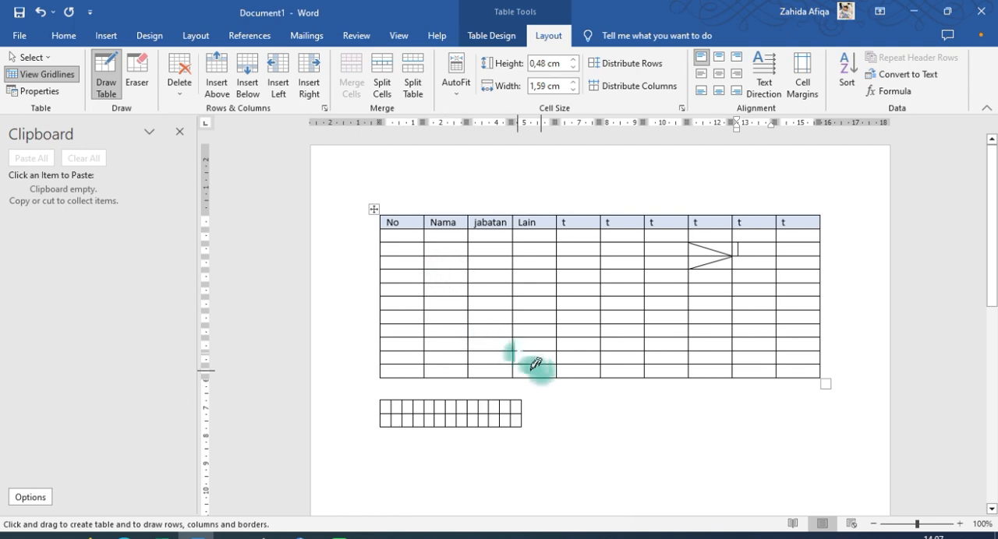
pyautogui.moveTo(512, 351)
pyautogui.mouseDown()
pyautogui.moveTo(545, 358)
pyautogui.moveTo(556, 337)
pyautogui.mouseUp()
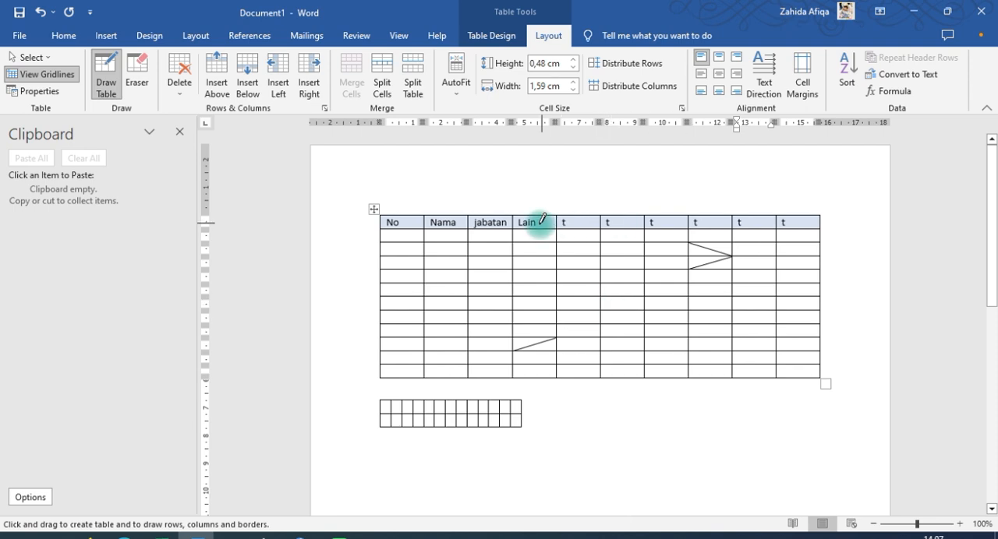
pyautogui.press('Escape')
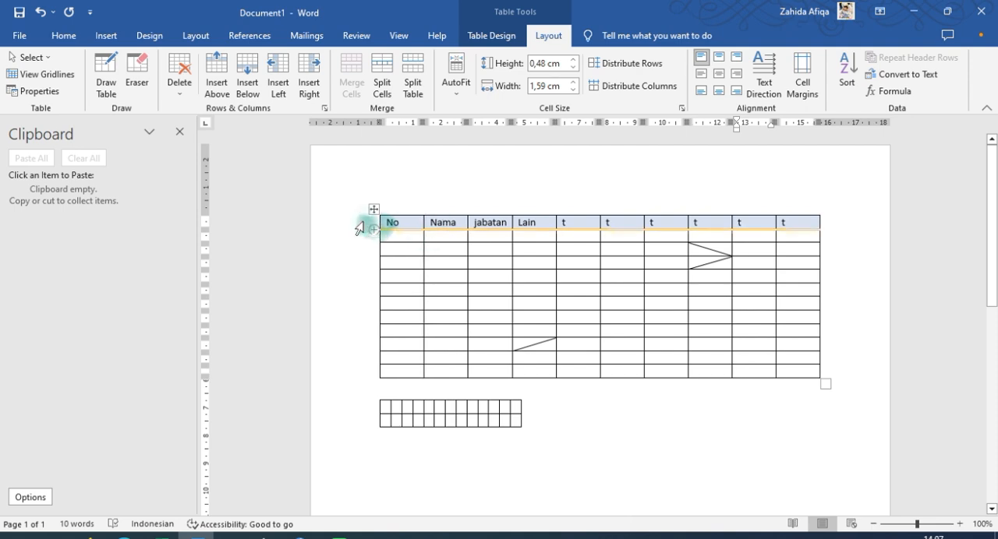
# Center the first table's header row text horizontally and vertically, and increase the row's height to about 1.73 cm
pyautogui.click(357, 227)
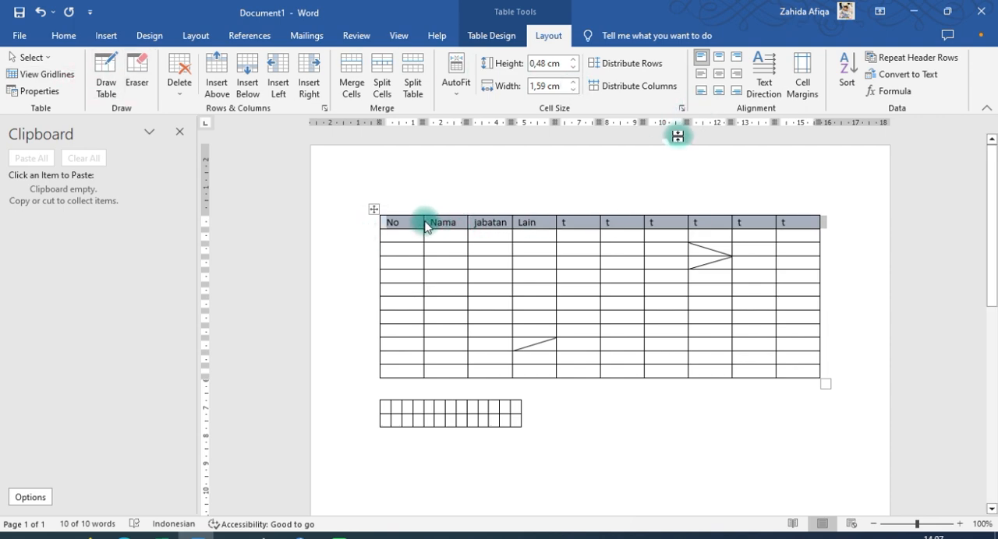
pyautogui.click(718, 74)
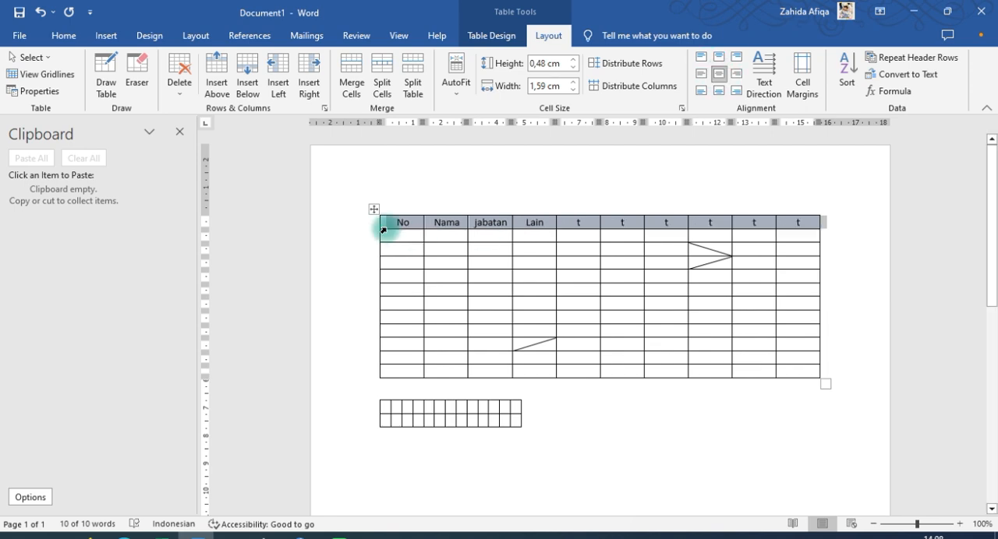
pyautogui.click(203, 229)
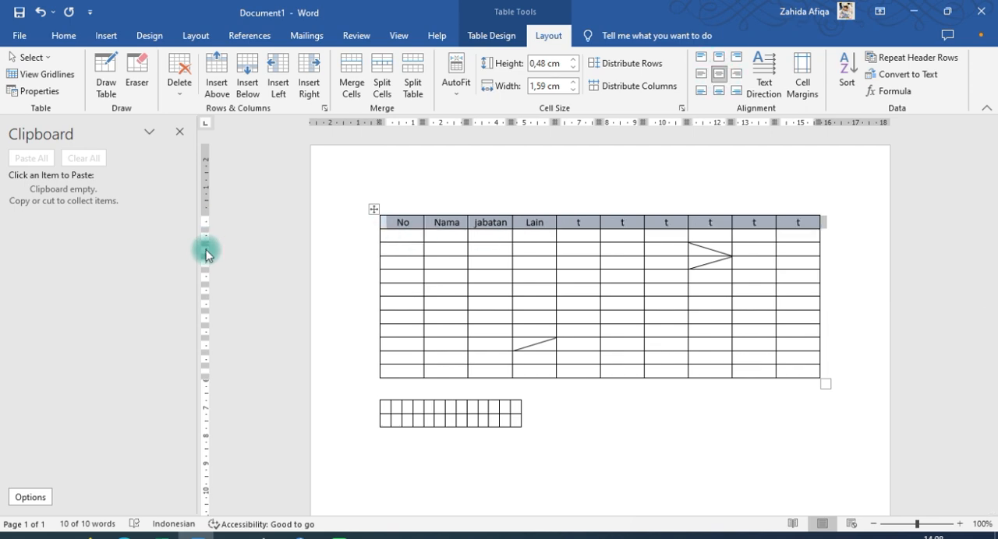
pyautogui.moveTo(206, 242); pyautogui.dragTo(207, 264)
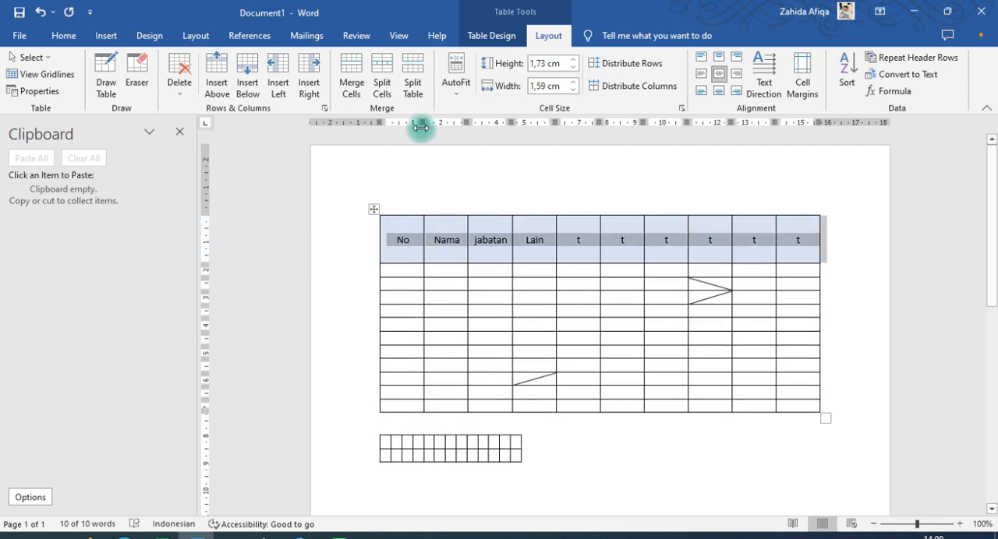
# Widen the first table's No column to about 2.24 cm, shifting the other columns along
pyautogui.moveTo(422, 125)
pyautogui.mouseDown()
pyautogui.moveTo(449, 141)
pyautogui.moveTo(421, 146)
pyautogui.mouseUp()
pyautogui.click(507, 212)
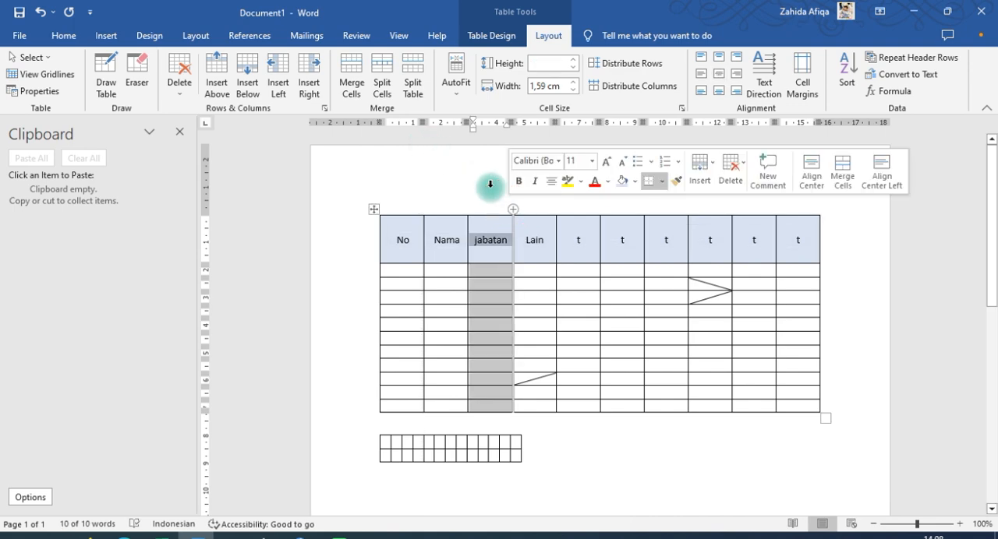
pyautogui.click(419, 273)
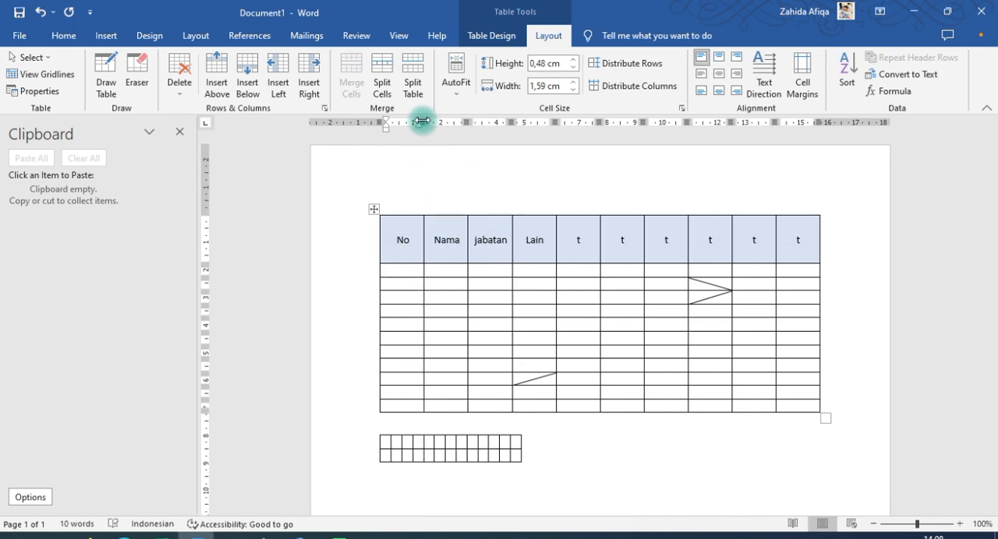
pyautogui.moveTo(420, 125); pyautogui.dragTo(441, 143)
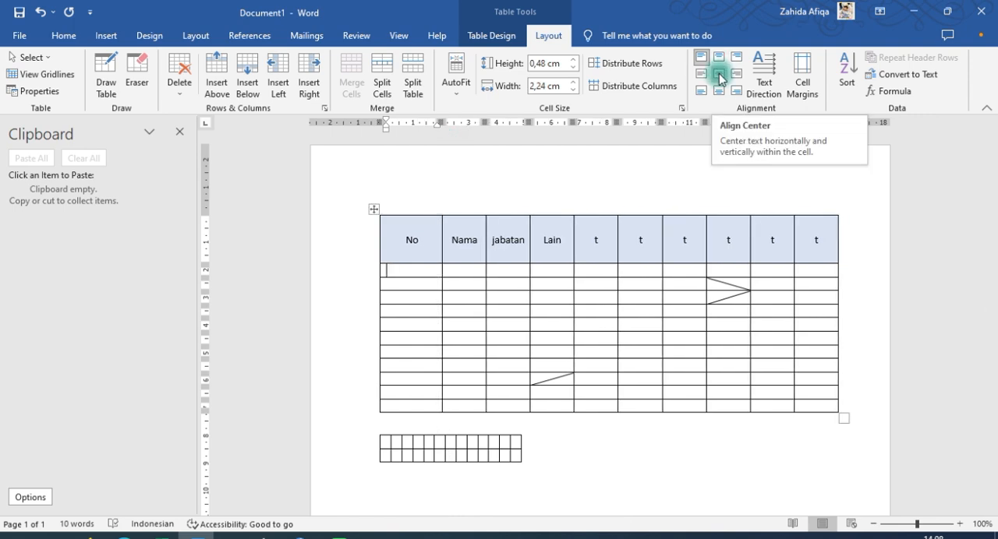
pyautogui.click(949, 522)
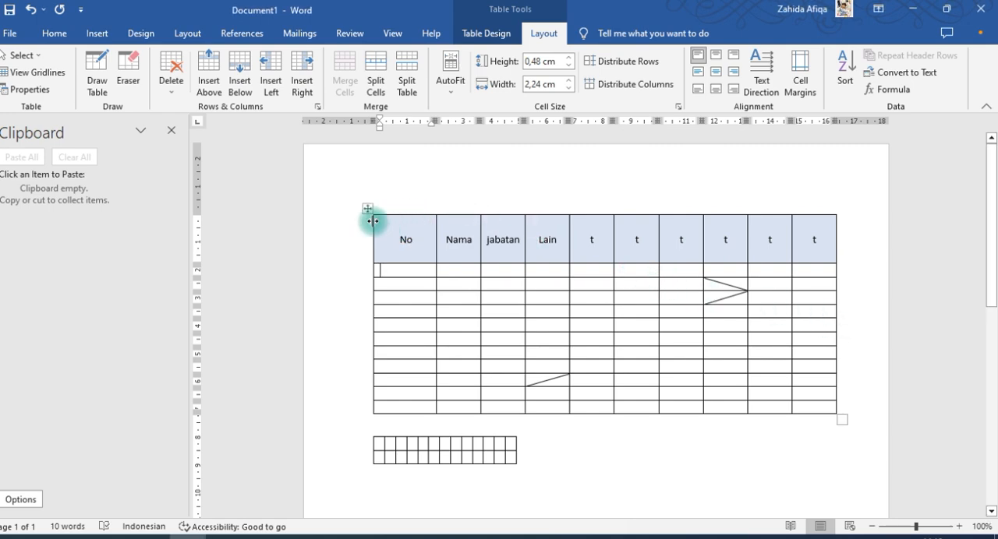
# Move the first table further down the page and place the cursor on the blank line above it
pyautogui.moveTo(363, 208); pyautogui.dragTo(365, 260)
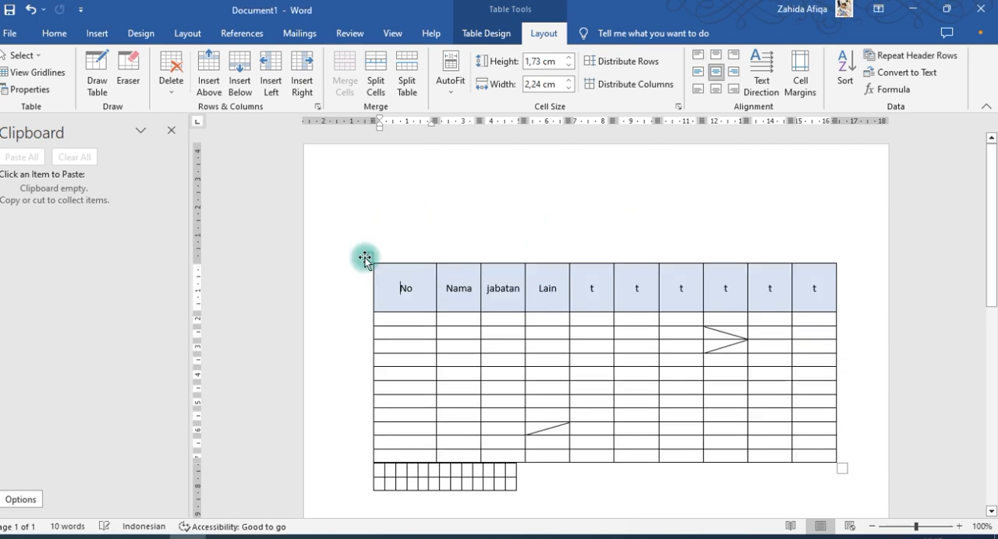
pyautogui.click(365, 259)
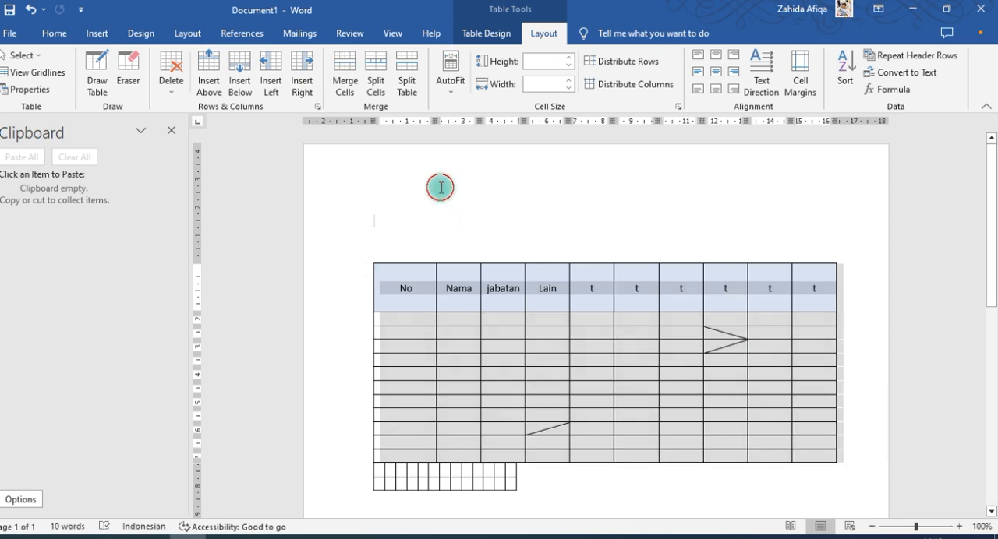
pyautogui.click(440, 187)
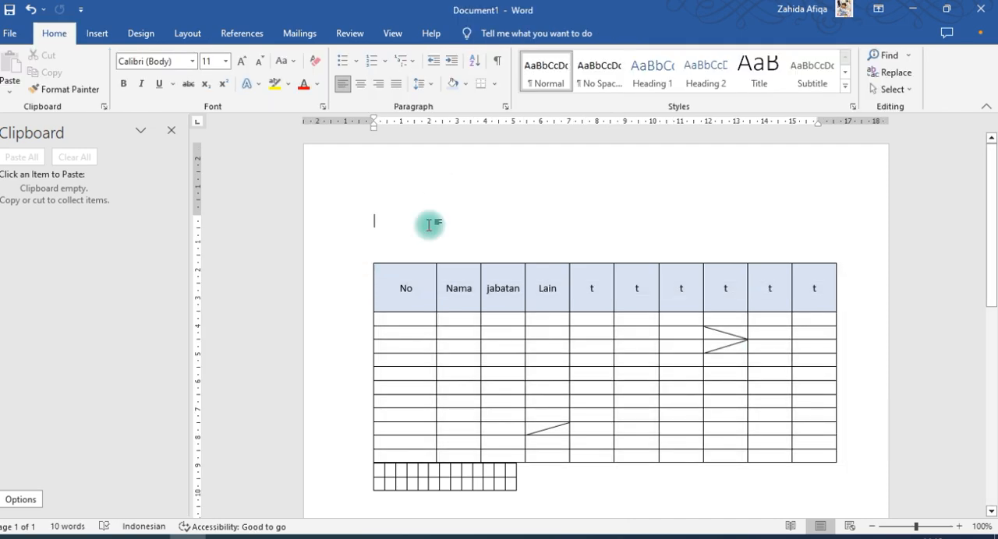
# Enter the title "Latihan Membuat Tabel" on the blank line above the first table
pyautogui.write('LAtiah')
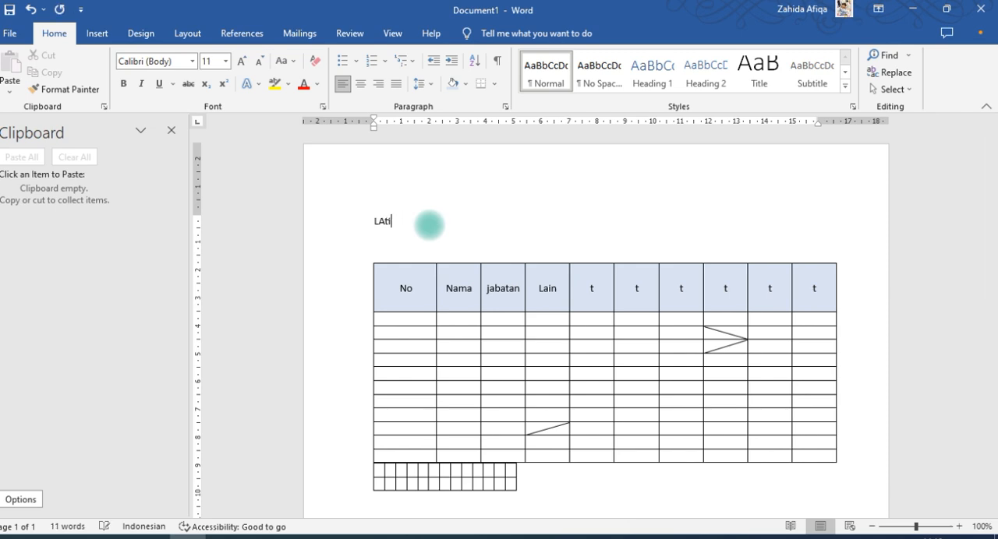
pyautogui.press('BackSpace')
pyautogui.press('BackSpace')
pyautogui.write('atihan en')
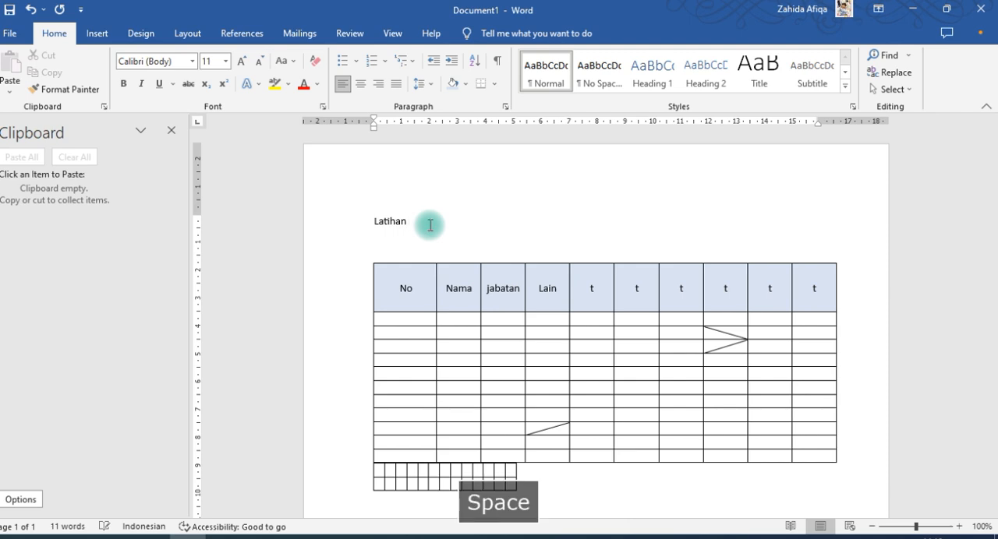
pyautogui.write('buat T')
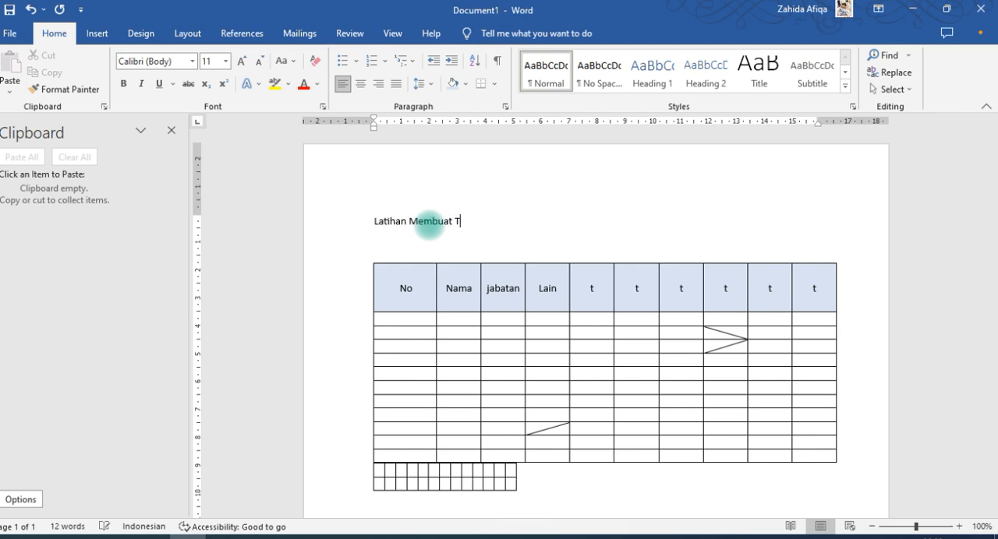
pyautogui.write('abel')
# Center the title line above the first table
pyautogui.hotkey('ctrl', 'j')
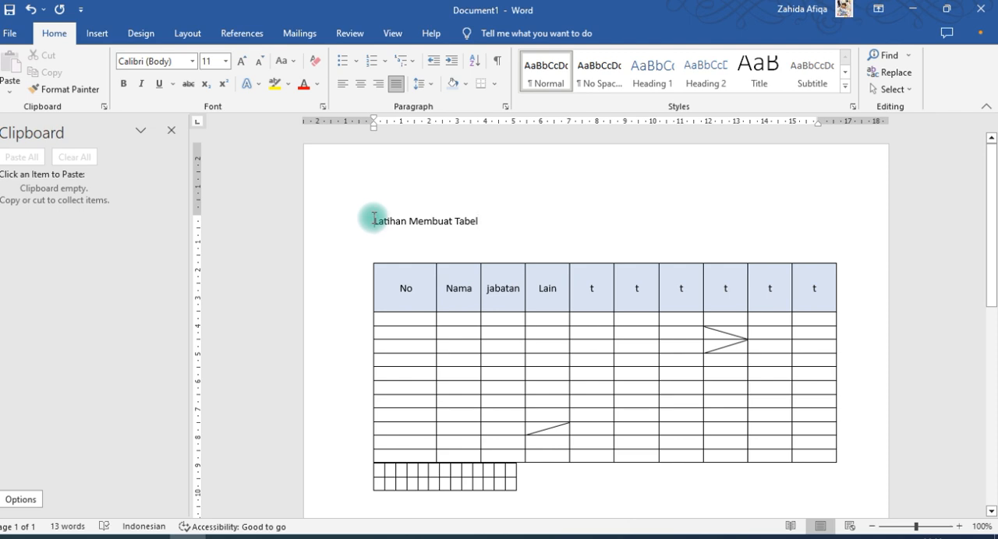
pyautogui.hotkey('ctrl', 'j')
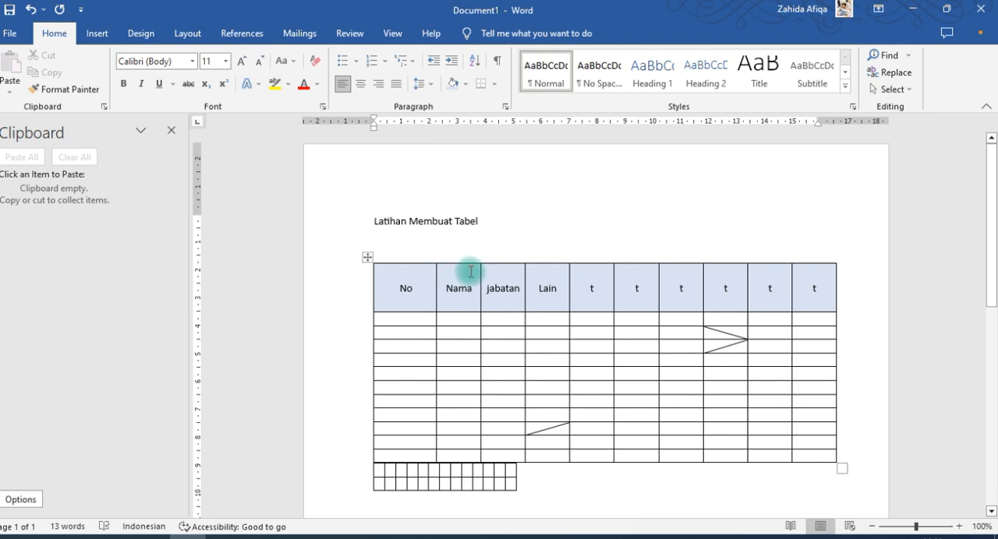
pyautogui.hotkey('ctrl', 'e')
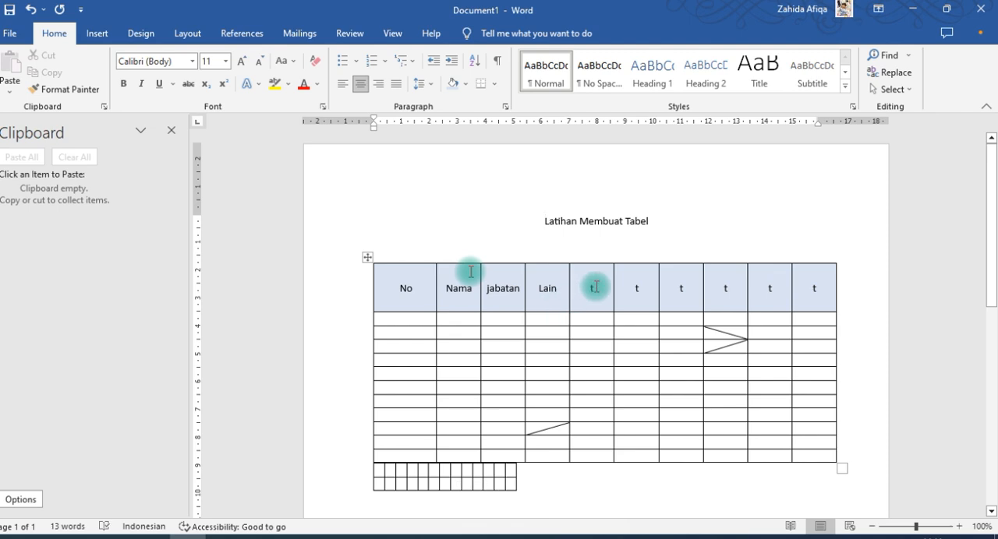
# Merge all cells below the header in the first table's last column into a single cell
pyautogui.scroll(-2, 716, 273)
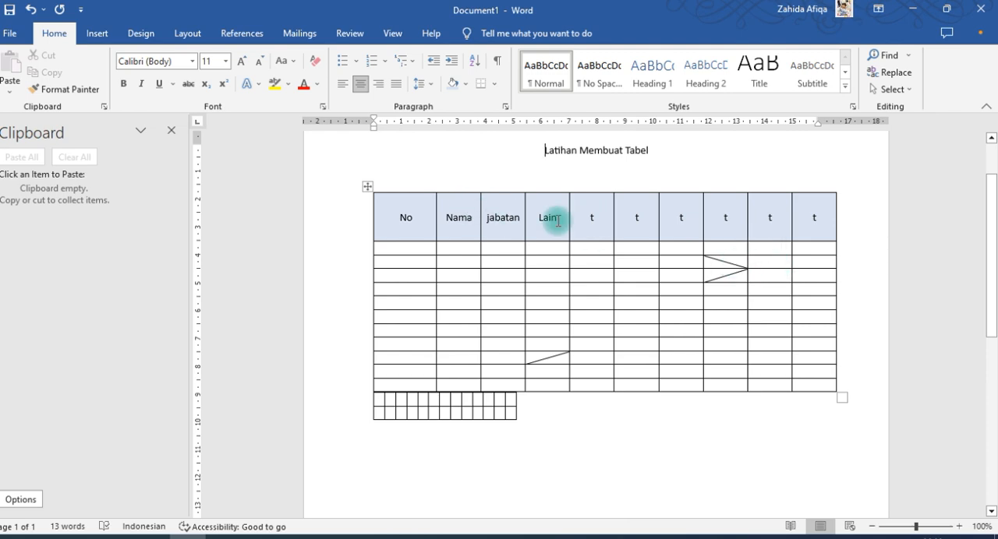
pyautogui.moveTo(816, 250); pyautogui.dragTo(818, 382)
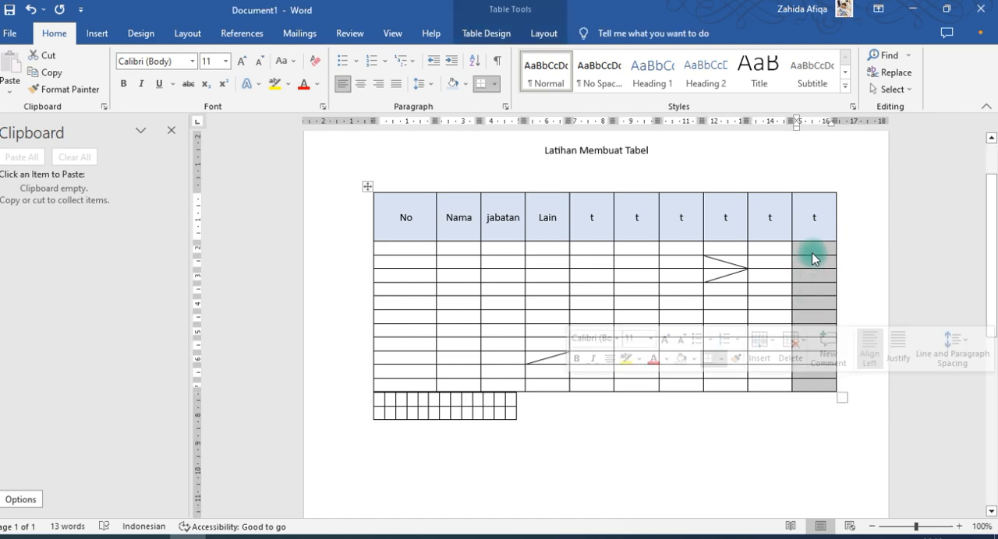
pyautogui.moveTo(812, 248); pyautogui.dragTo(820, 382)
pyautogui.rightClick(820, 382)
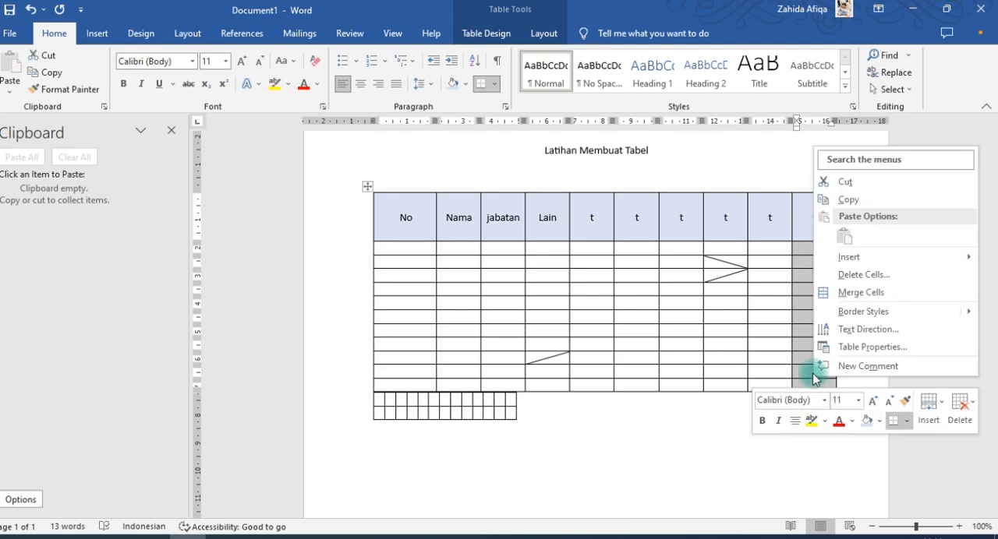
pyautogui.click(806, 281)
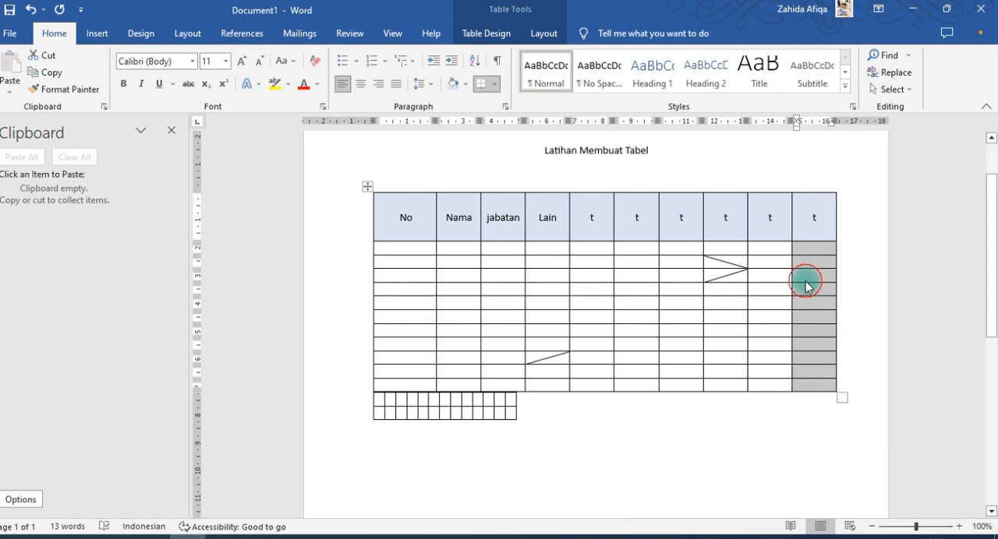
pyautogui.moveTo(805, 248); pyautogui.dragTo(814, 272)
pyautogui.click(817, 251)
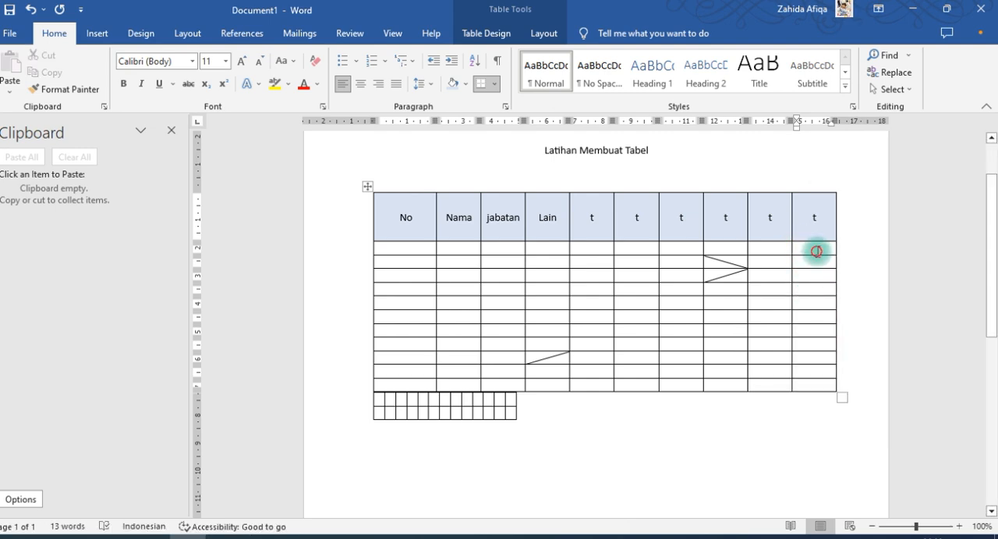
pyautogui.moveTo(823, 341); pyautogui.dragTo(824, 379)
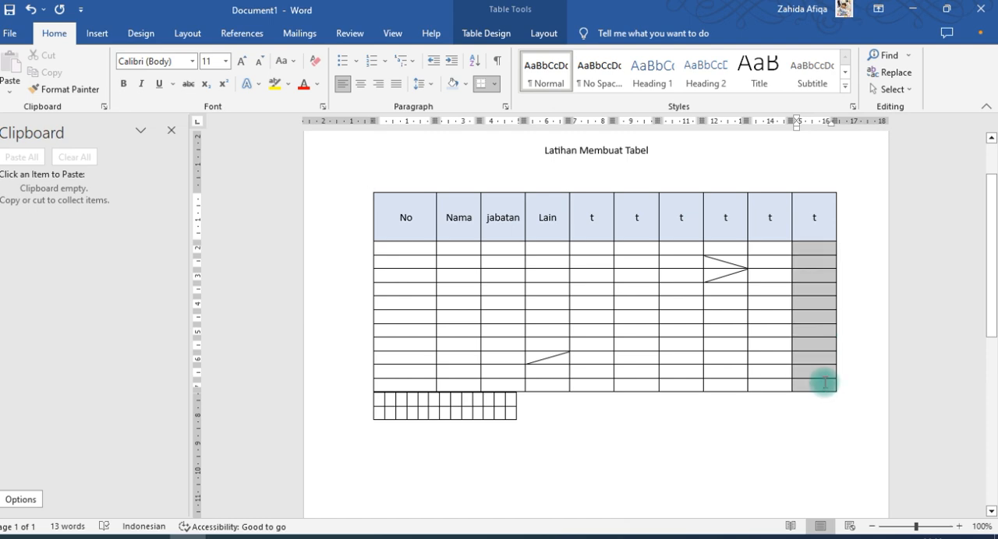
pyautogui.rightClick(820, 378)
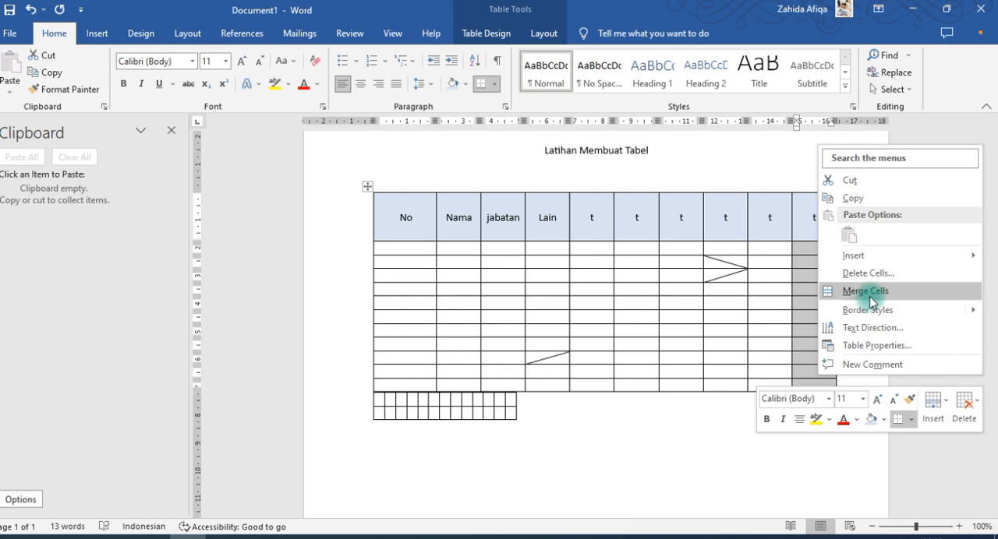
pyautogui.click(836, 291)
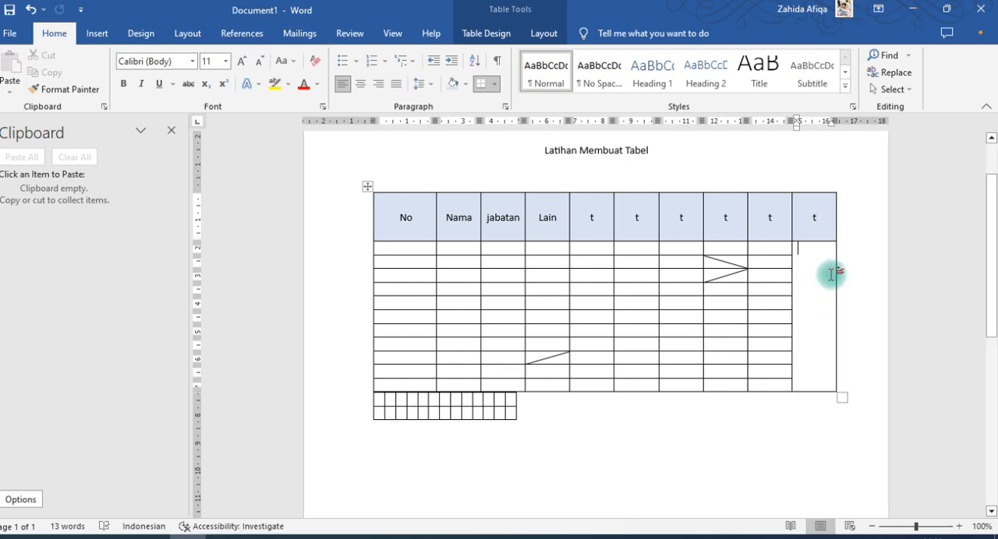
# Draw two crossing diagonals in the merged last-column cell with Draw Table, and split it with a horizontal line level with the sixth row's lower border
pyautogui.click(97, 33)
pyautogui.click(95, 66)
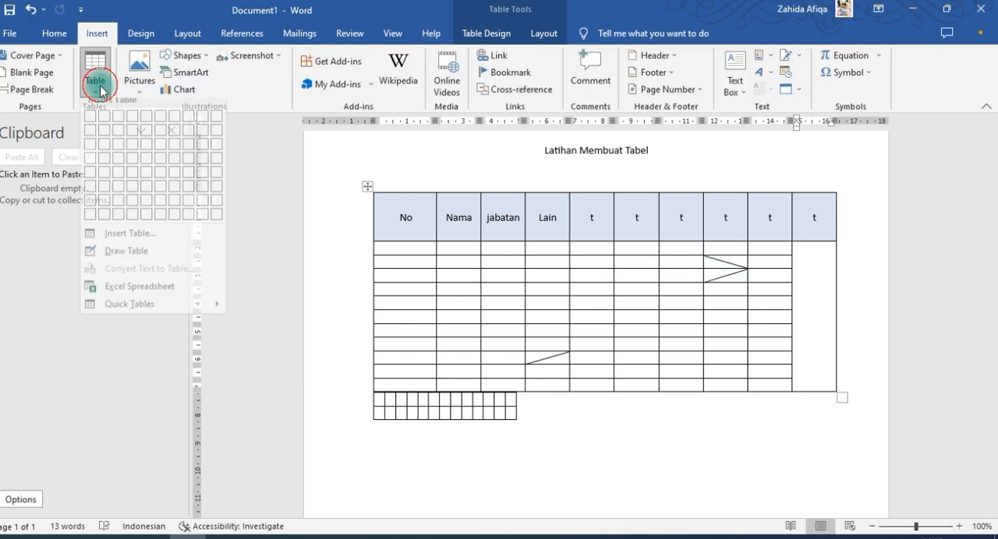
pyautogui.click(141, 259)
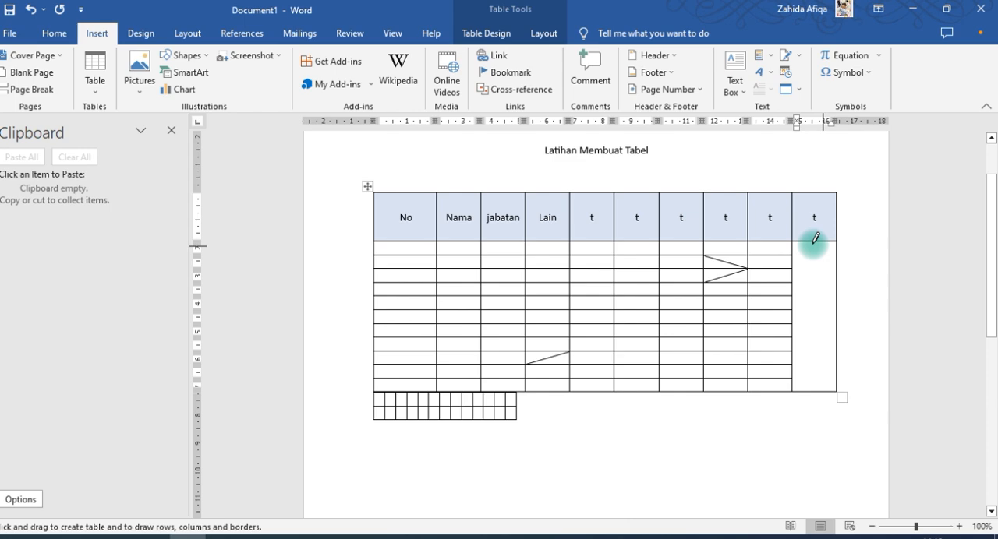
pyautogui.moveTo(814, 237)
pyautogui.mouseDown()
pyautogui.moveTo(858, 390)
pyautogui.moveTo(846, 381)
pyautogui.mouseUp()
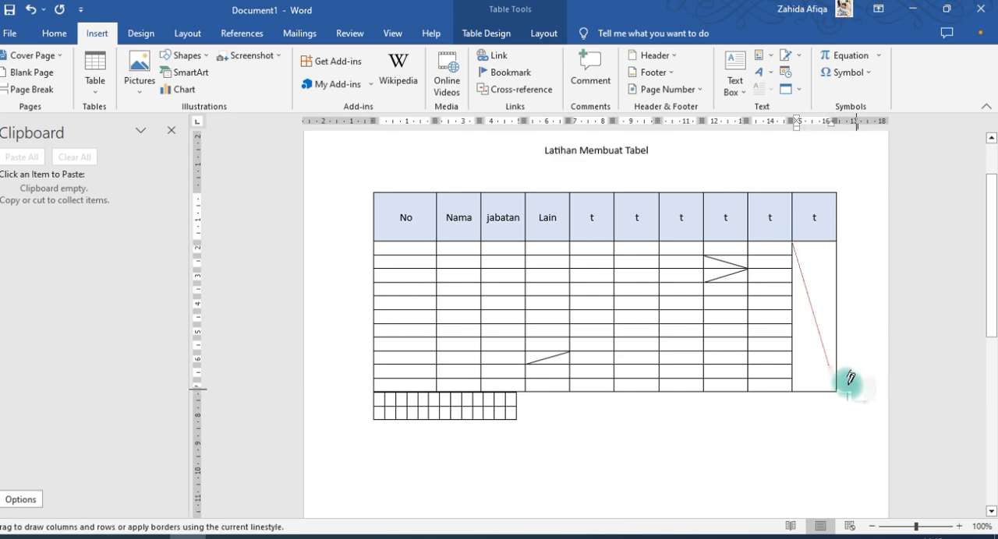
pyautogui.moveTo(784, 251)
pyautogui.mouseDown()
pyautogui.moveTo(795, 239)
pyautogui.moveTo(835, 392)
pyautogui.mouseUp()
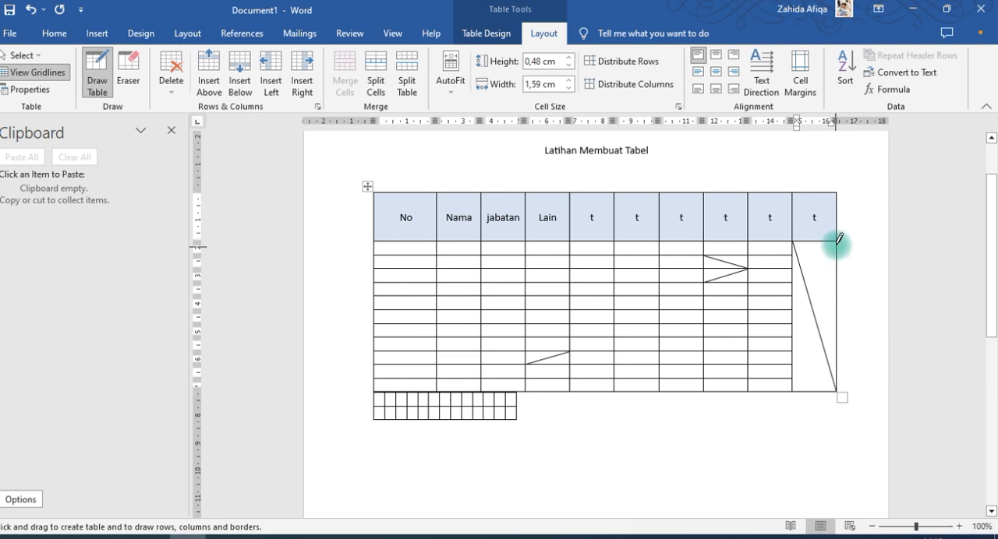
pyautogui.moveTo(835, 241)
pyautogui.mouseDown()
pyautogui.moveTo(816, 272)
pyautogui.moveTo(795, 389)
pyautogui.mouseUp()
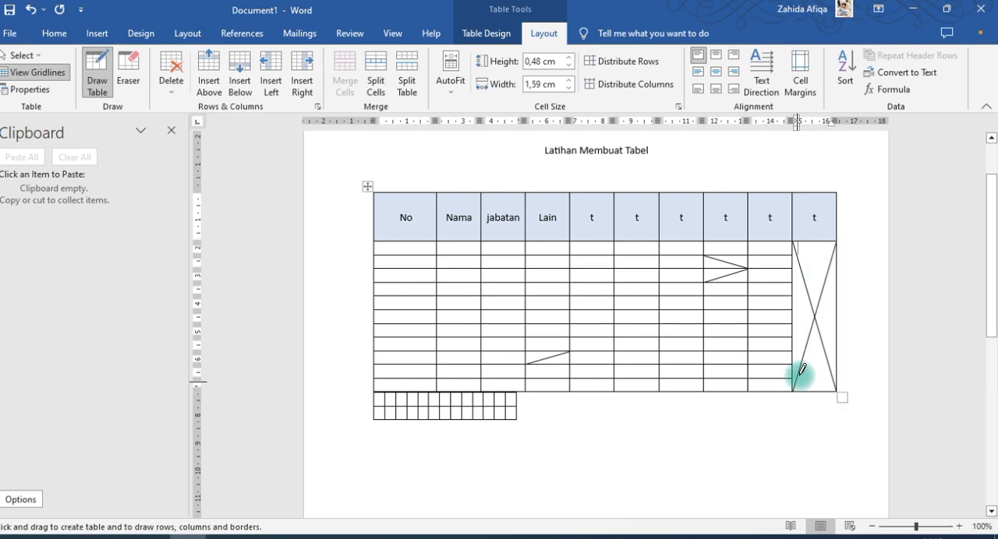
pyautogui.moveTo(795, 310); pyautogui.dragTo(832, 310)
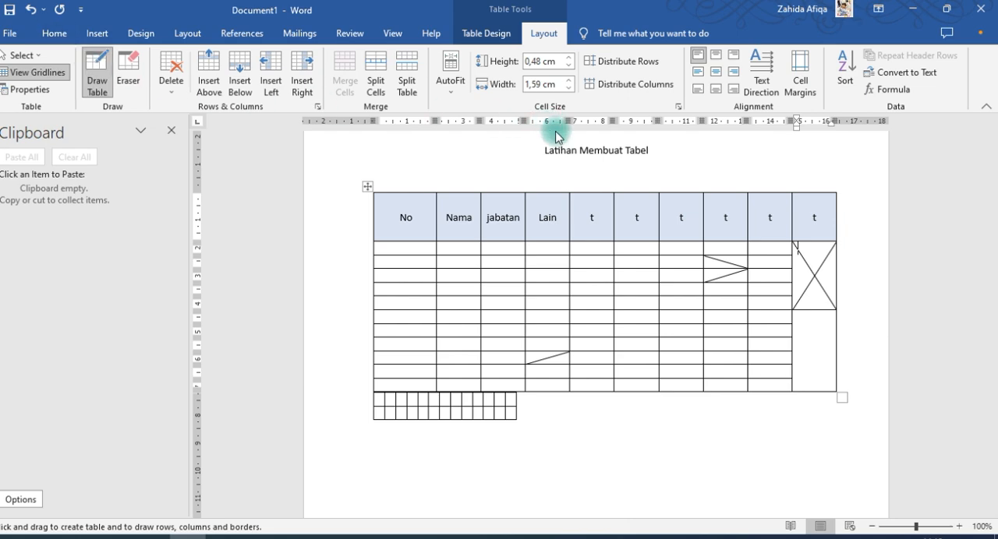
pyautogui.click(98, 89)
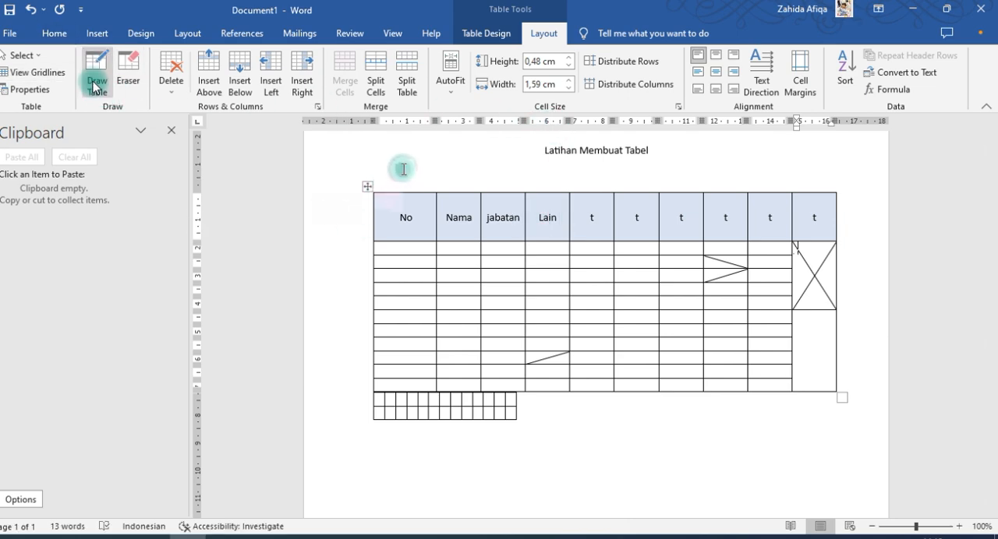
# Preview the strikethrough and superscript font effects on the header word "Nama" in the first table, and clear both
pyautogui.moveTo(443, 218); pyautogui.dragTo(481, 226)
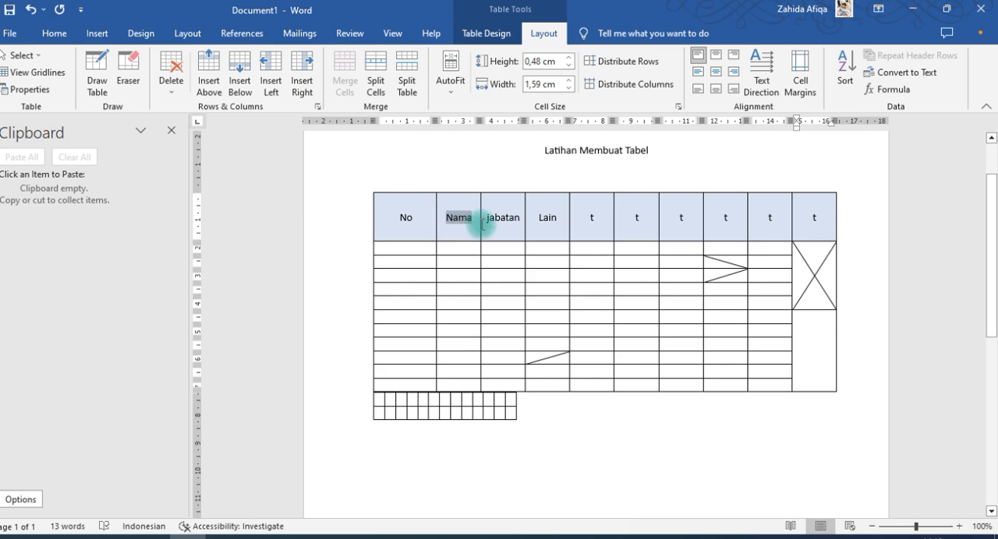
pyautogui.click(484, 35)
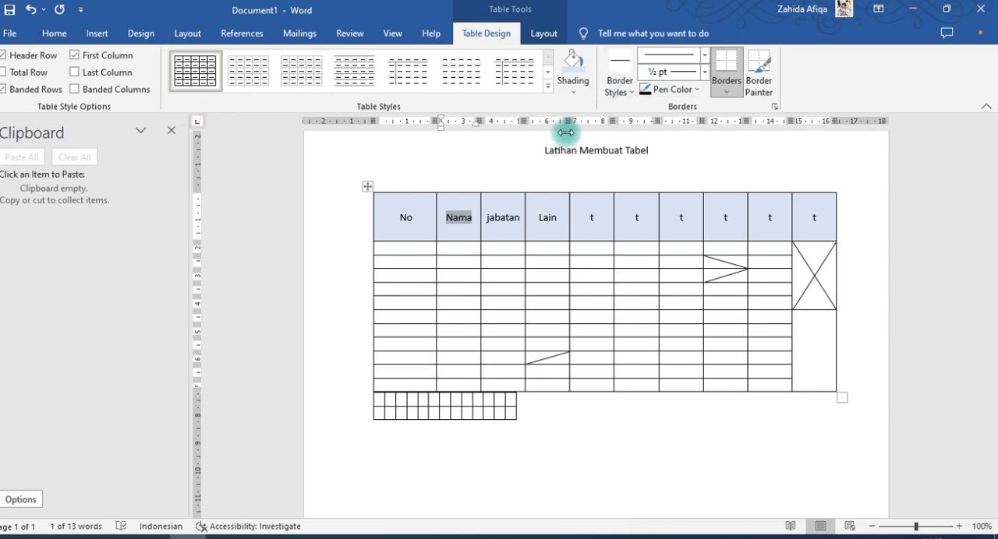
pyautogui.hotkey('ctrl', 'd')
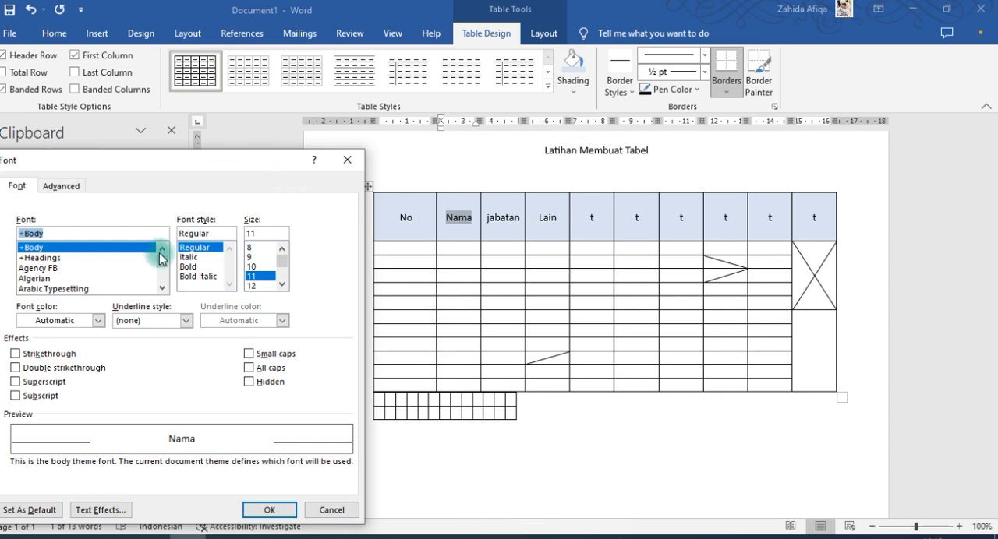
pyautogui.moveTo(239, 166); pyautogui.dragTo(258, 112)
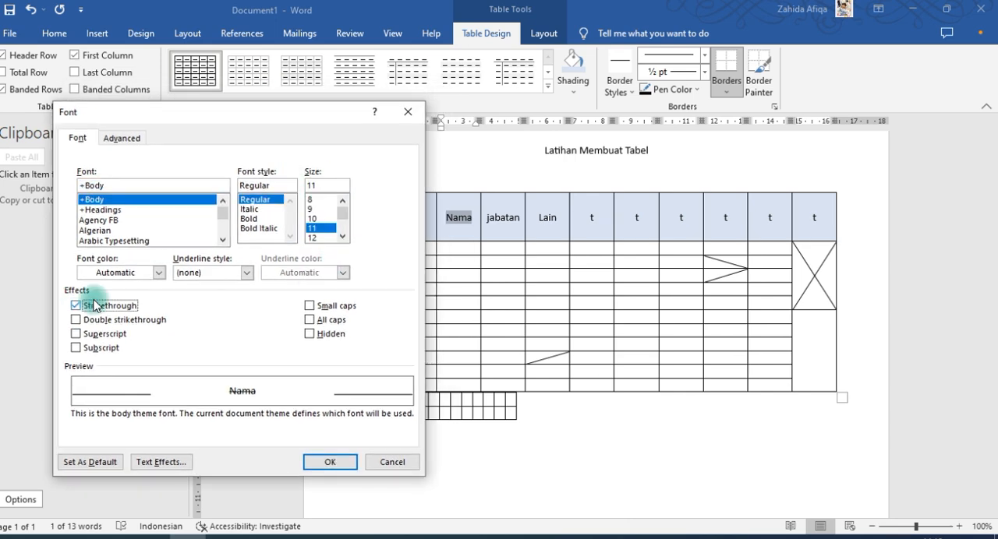
pyautogui.click(239, 393)
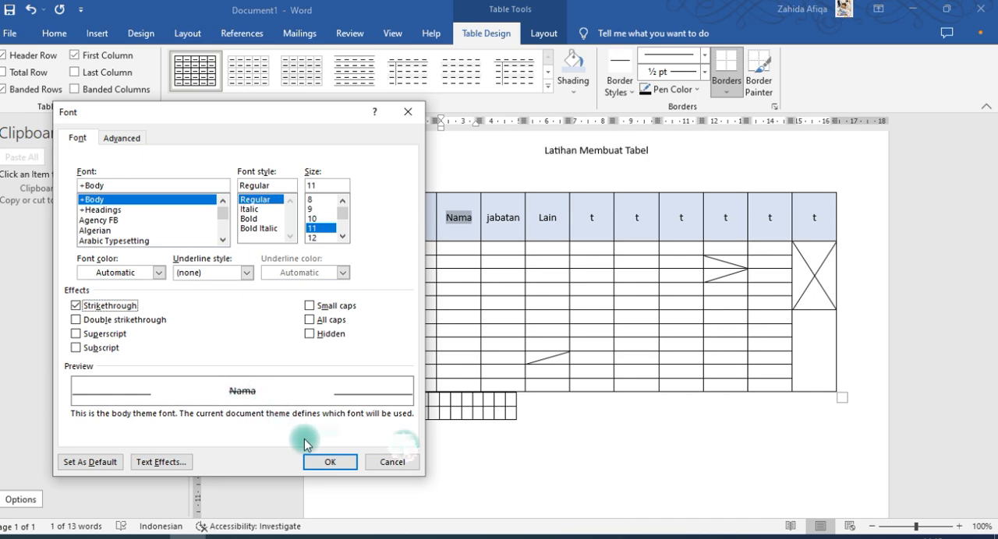
pyautogui.click(78, 335)
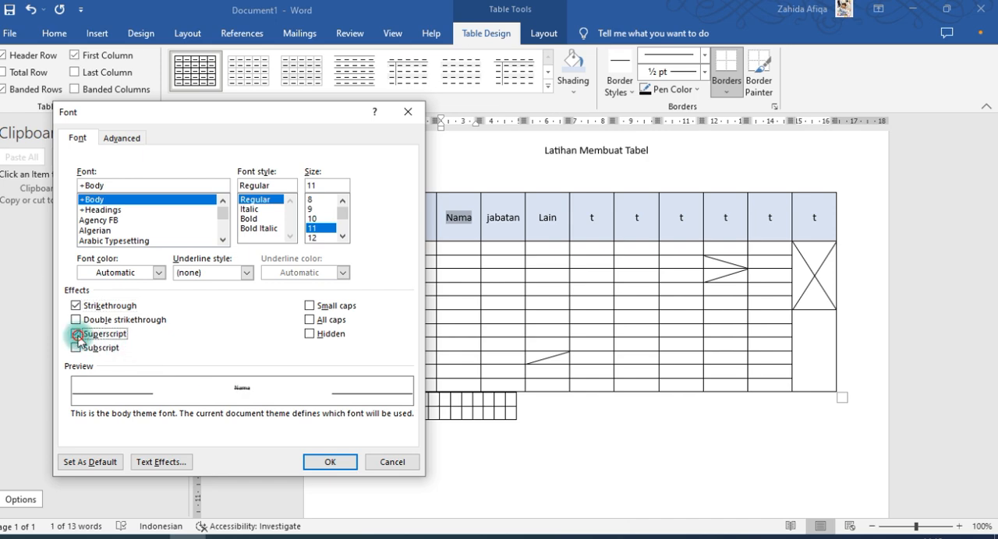
pyautogui.click(77, 334)
pyautogui.click(75, 305)
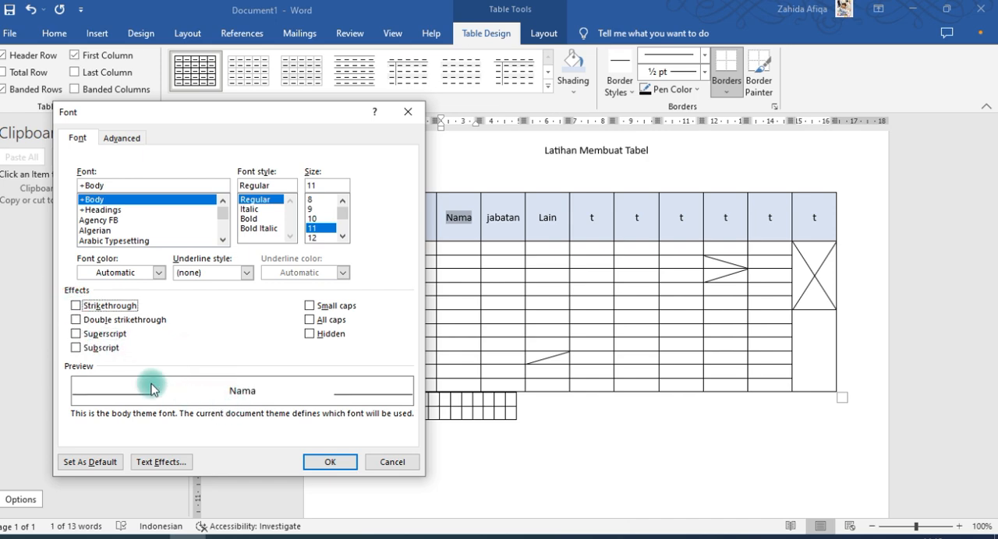
# Apply the subscript font effect to the header word "Nama" and undo it
pyautogui.click(75, 348)
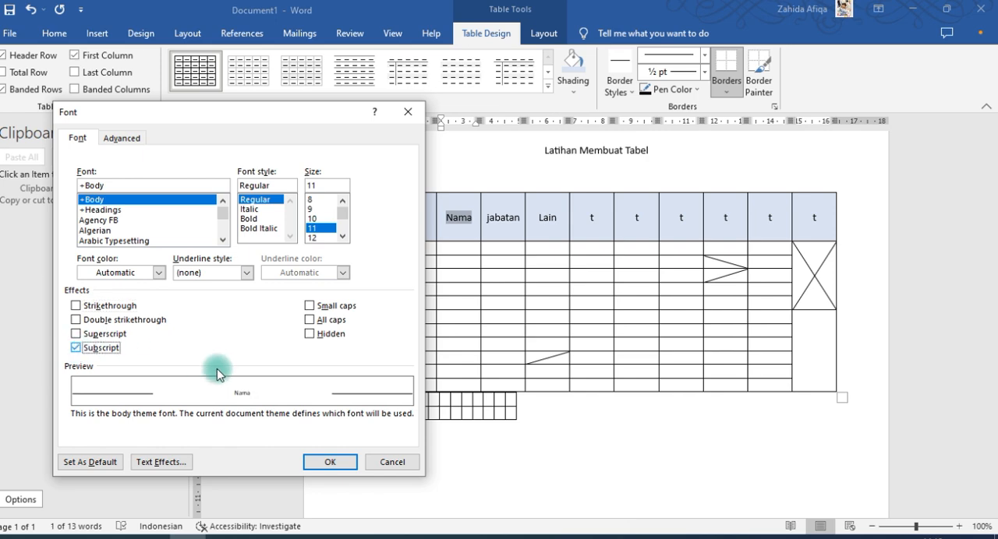
pyautogui.click(335, 462)
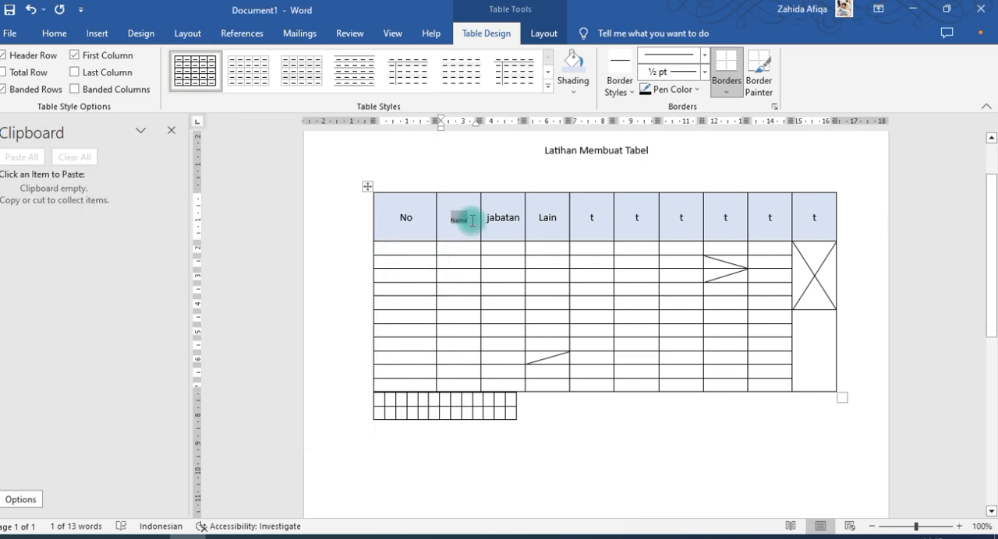
pyautogui.hotkey('ctrl', 'z')
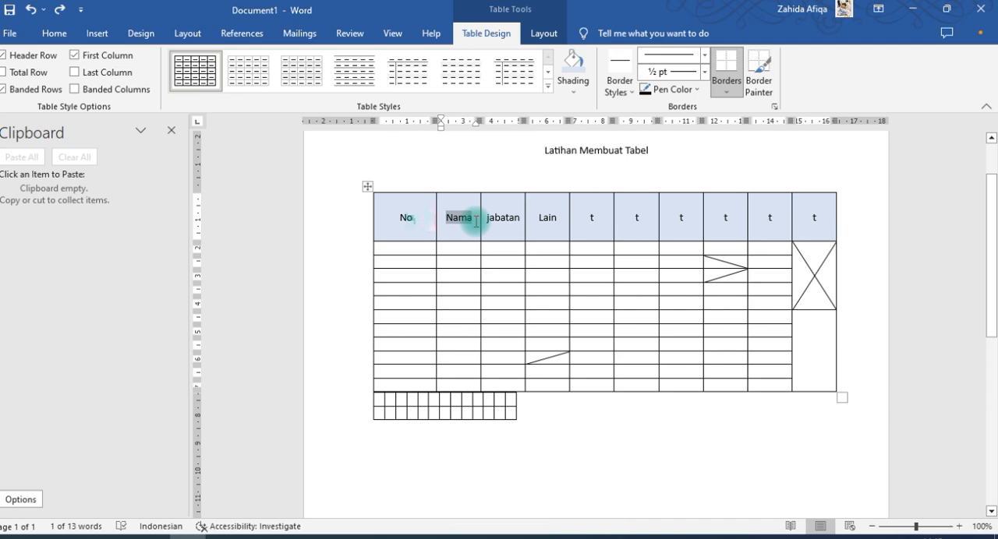
# Replace the header word "Nama" in the first table's second column with "Co2"
pyautogui.click(476, 222)
pyautogui.moveTo(475, 220); pyautogui.dragTo(439, 217)
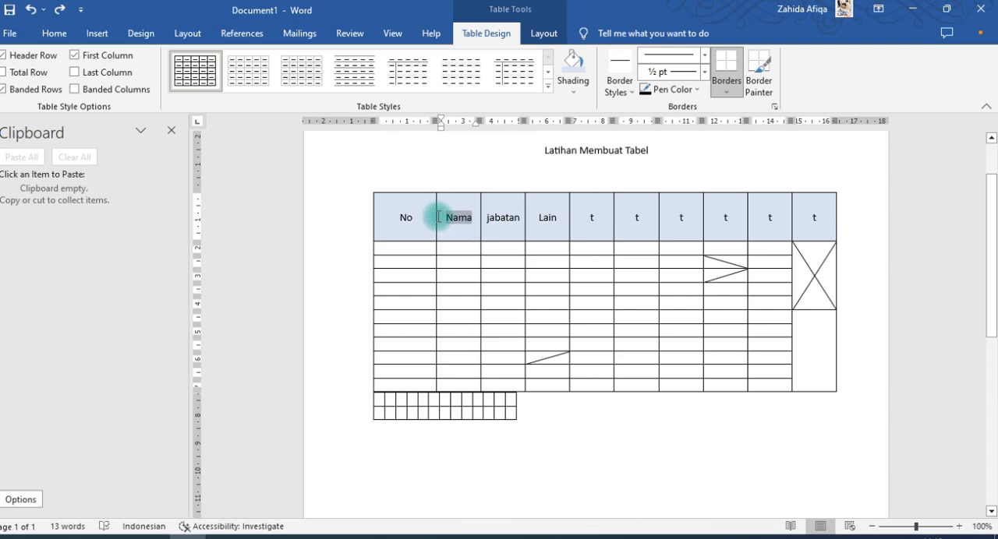
pyautogui.write('Co2')
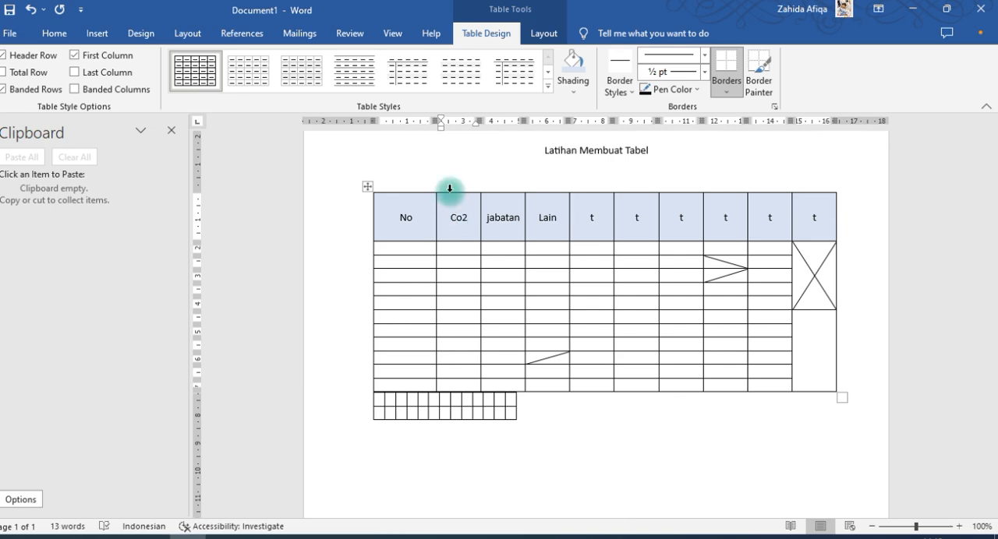
# Format the 2 in the "Co2" header as superscript
pyautogui.rightClick(468, 220)
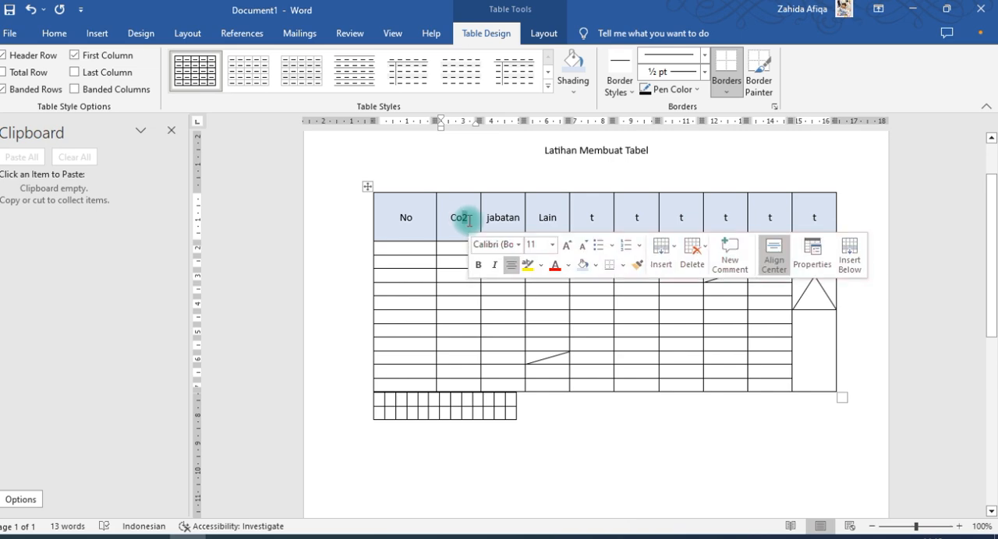
pyautogui.hotkey('ctrl', 'd')
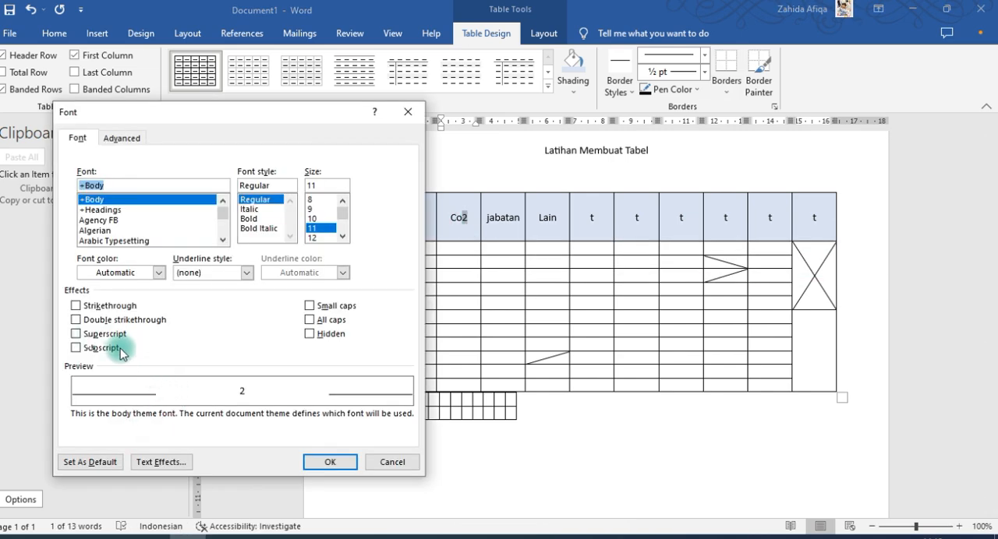
pyautogui.click(75, 333)
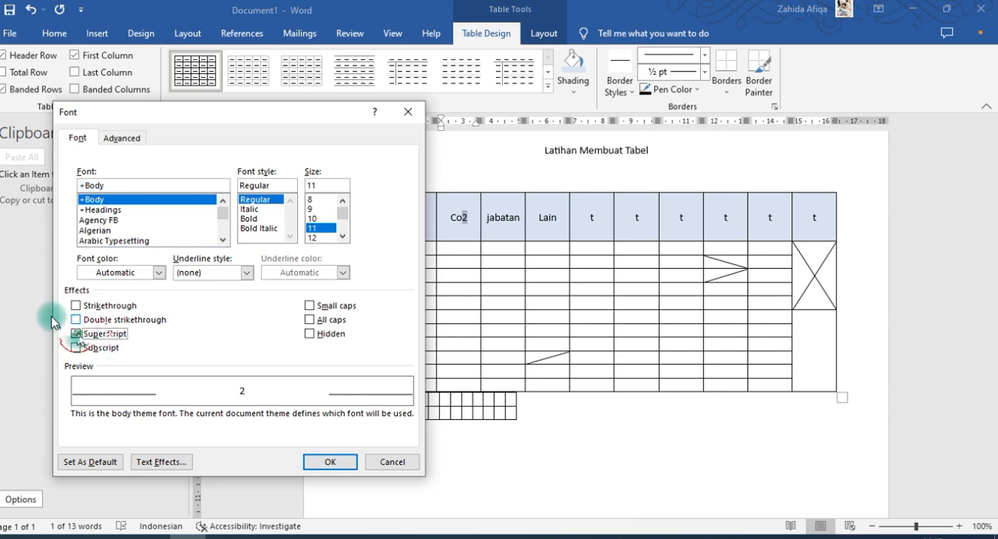
pyautogui.click(329, 461)
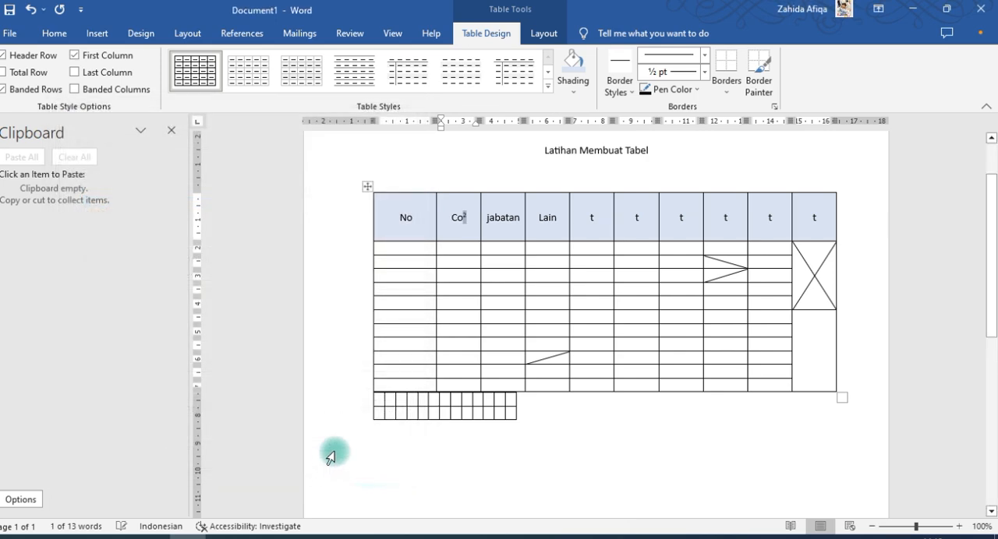
pyautogui.click(458, 222)
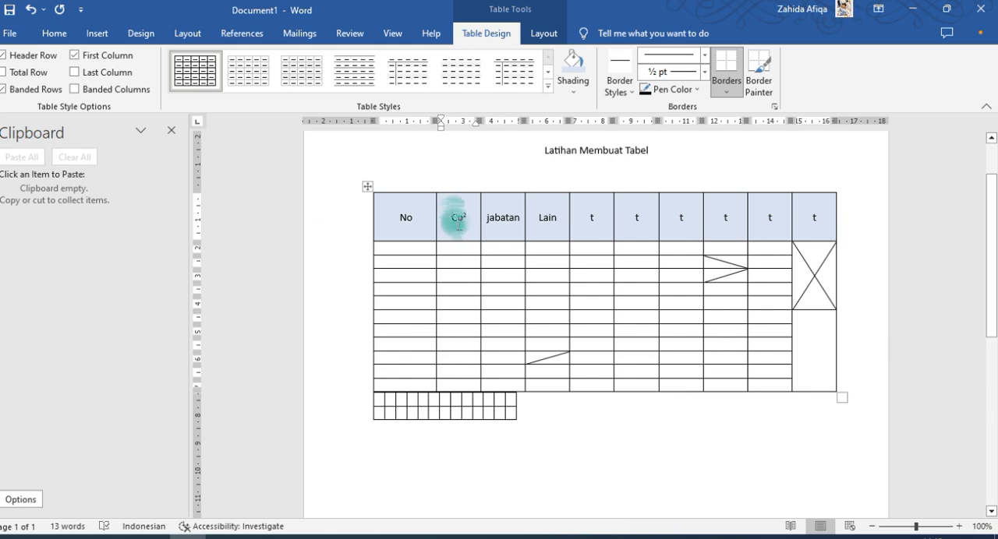
pyautogui.scroll(2, 499, 249)
pyautogui.scroll(-1, 498, 250)
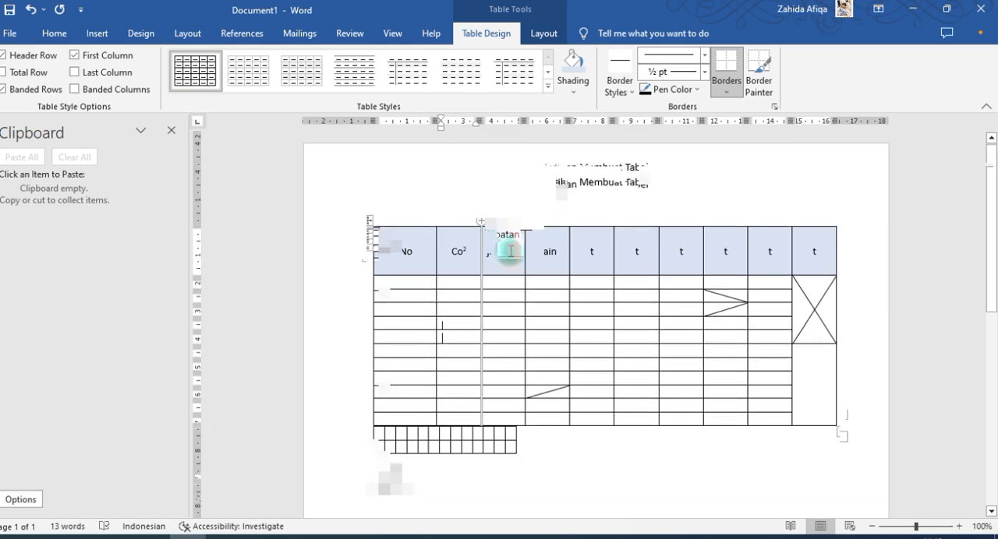
pyautogui.scroll(-1, 515, 247)
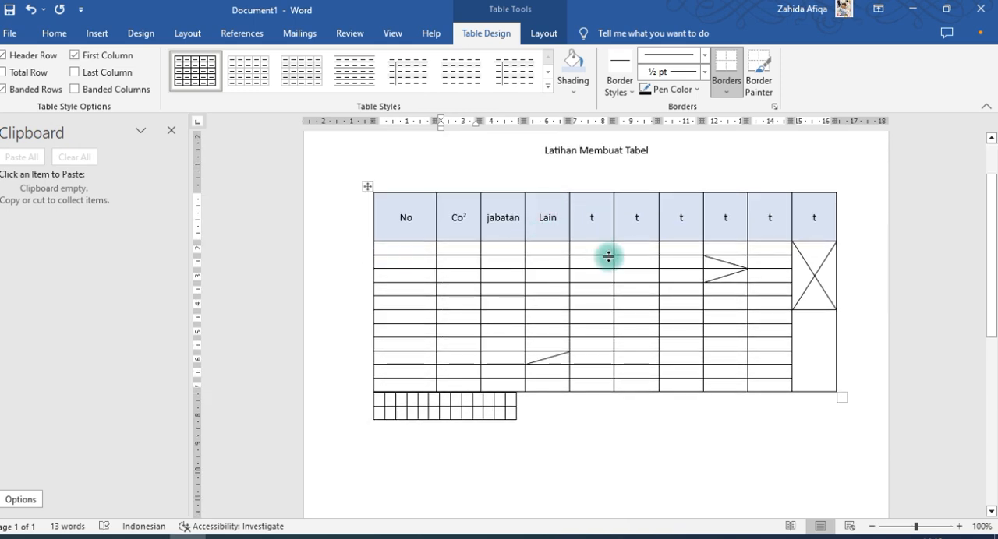
pyautogui.click(491, 219)
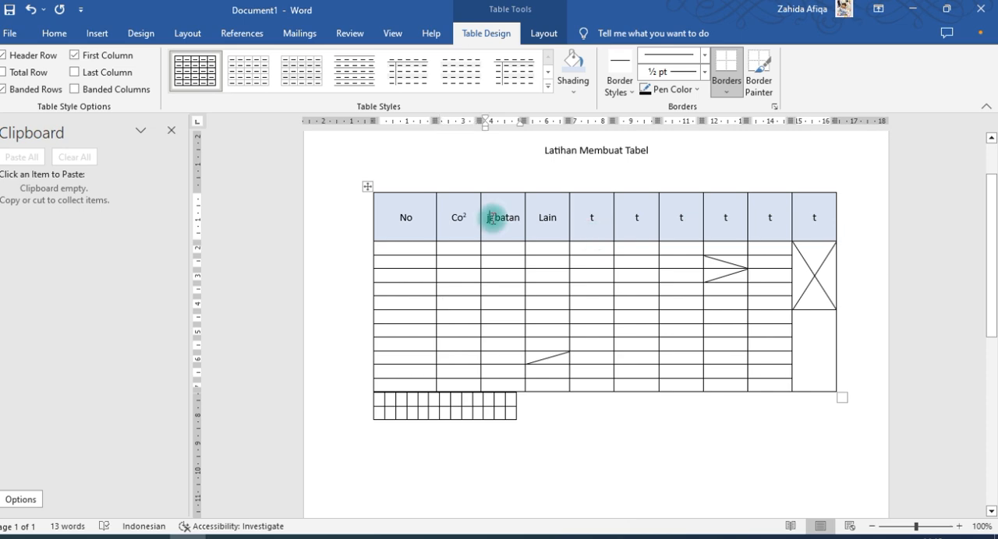
pyautogui.click(56, 34)
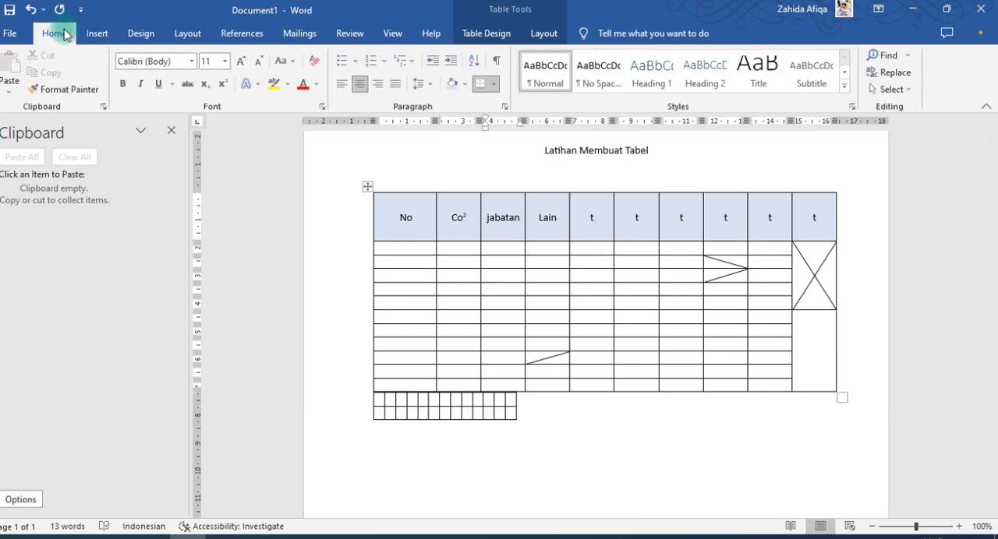
pyautogui.click(97, 33)
# Paint a ½ pt double-line border along the last row's upper edge in the first table's eighth and ninth columns, and turn off the Border Painter
pyautogui.click(490, 34)
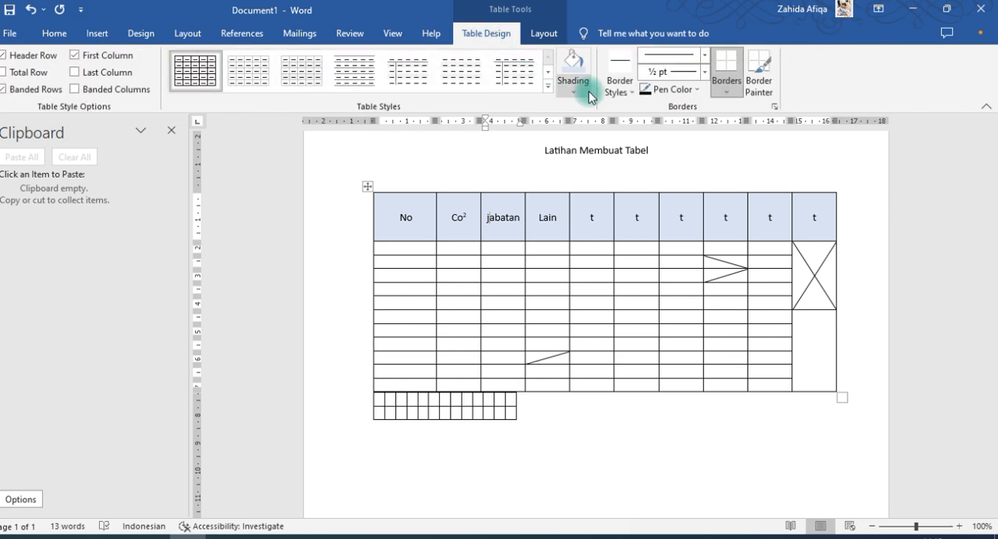
pyautogui.click(620, 81)
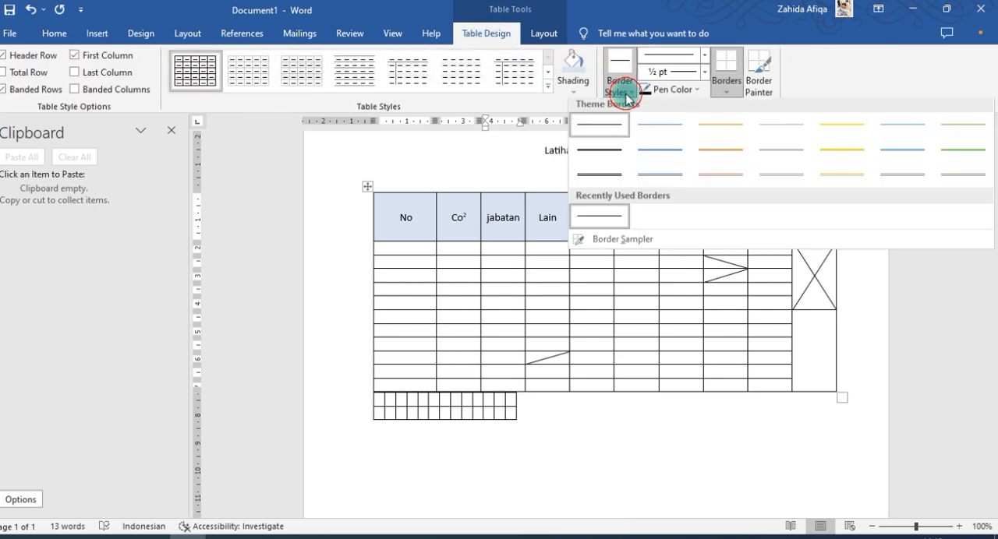
pyautogui.click(610, 177)
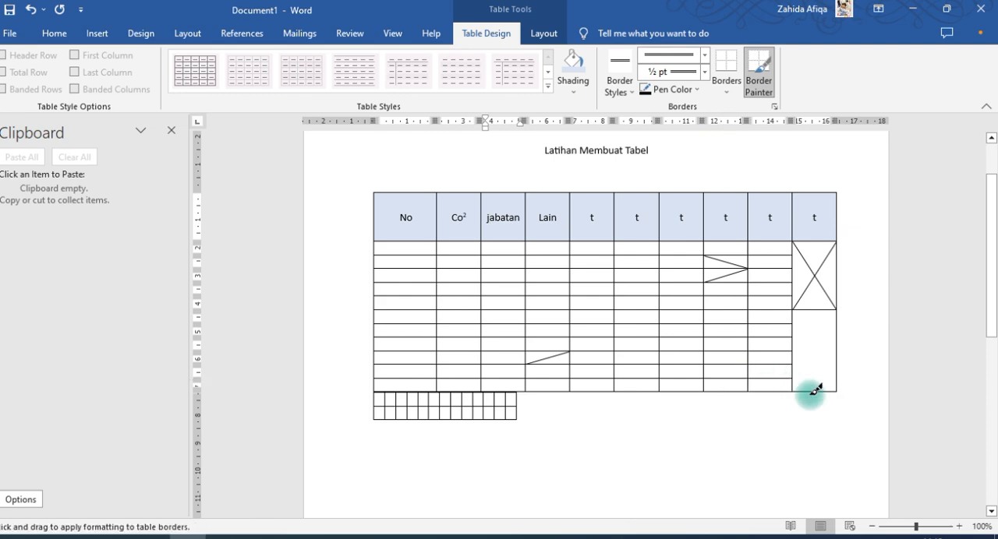
pyautogui.click(740, 379)
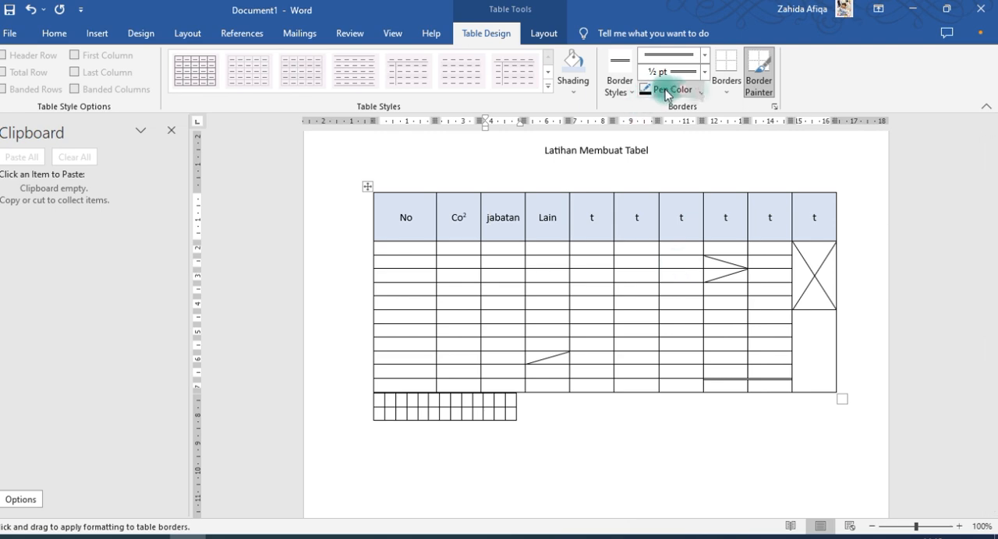
pyautogui.click(726, 95)
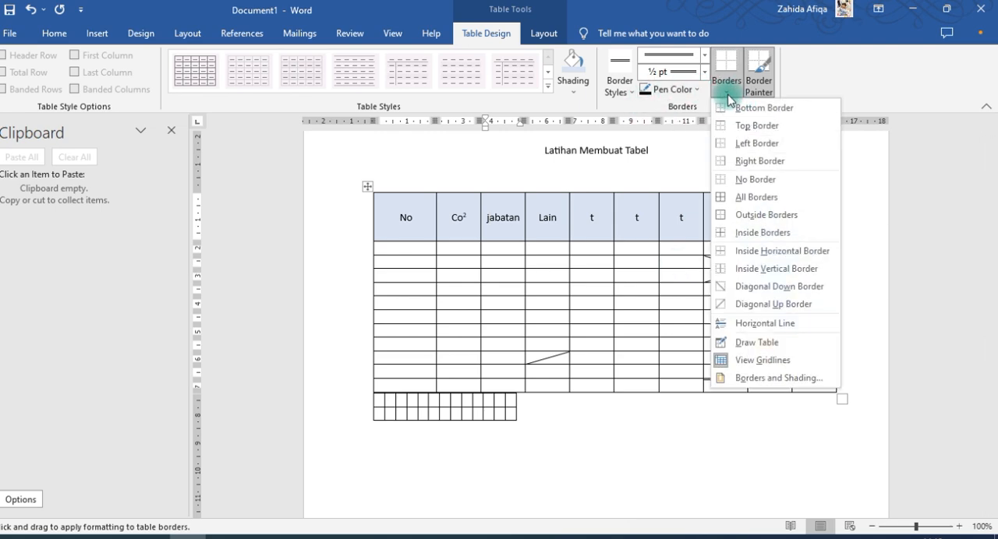
pyautogui.click(732, 285)
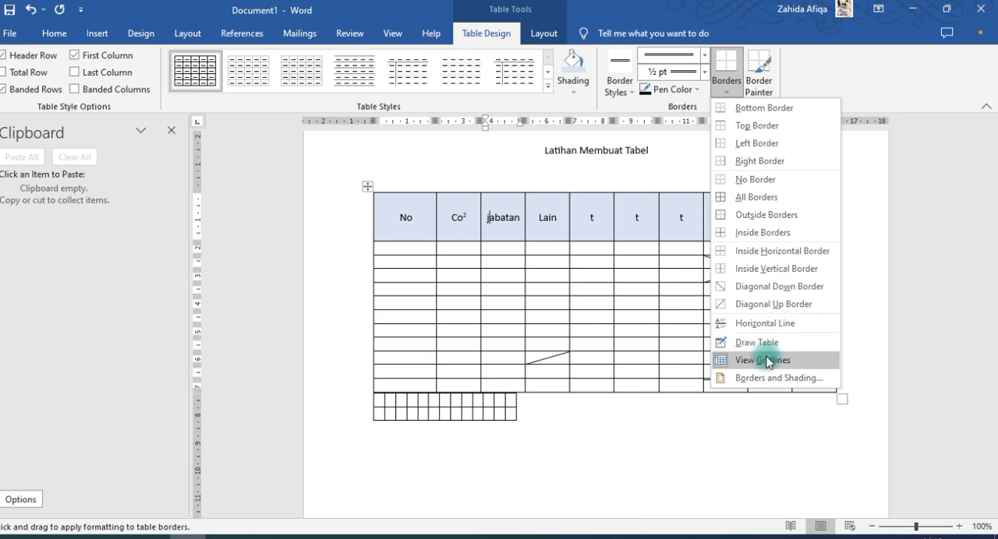
pyautogui.click(760, 82)
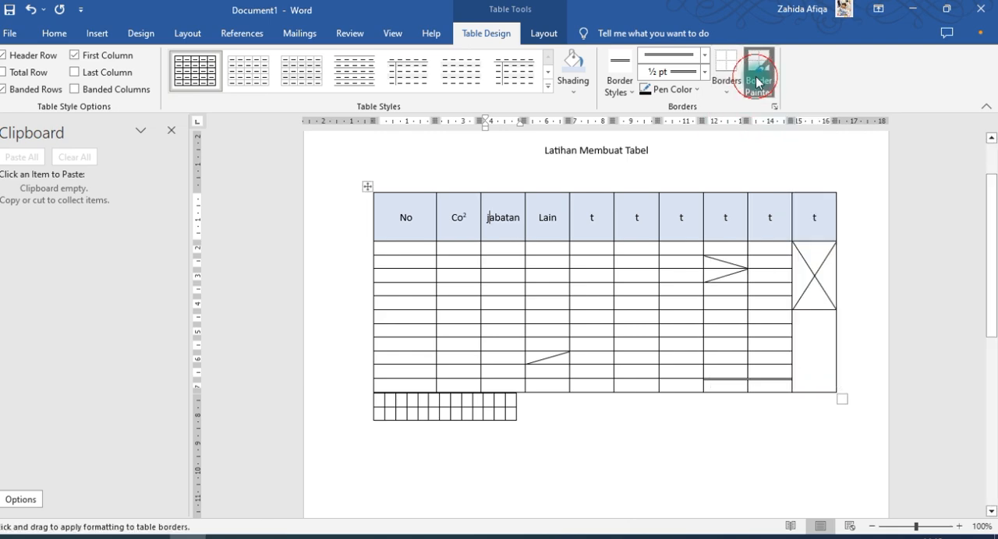
pyautogui.click(637, 210)
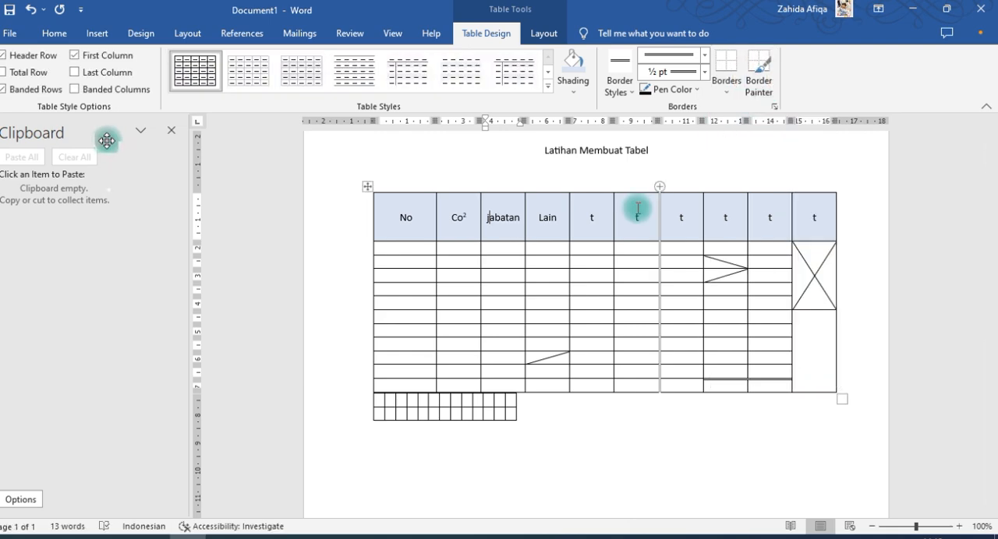
pyautogui.click(51, 33)
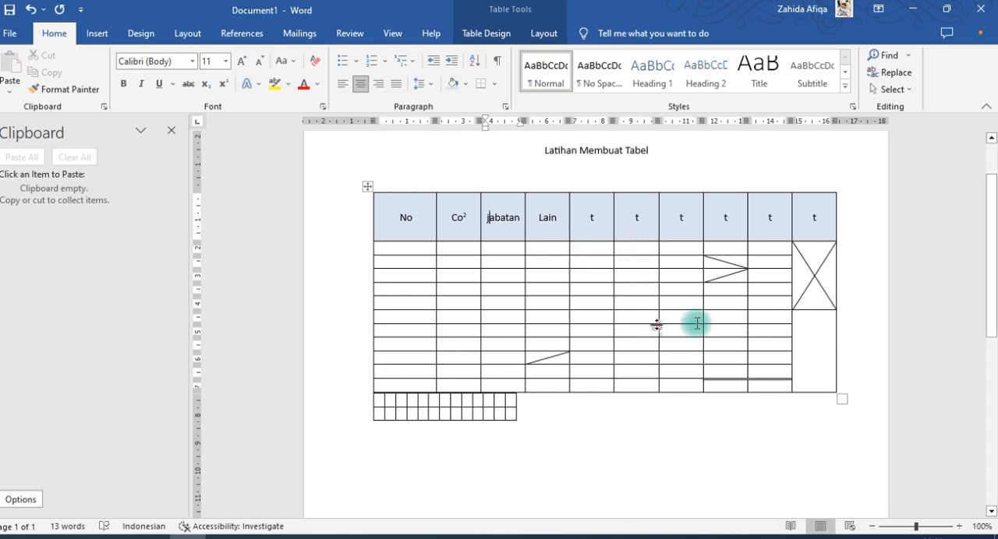
pyautogui.scroll(2, 590, 325)
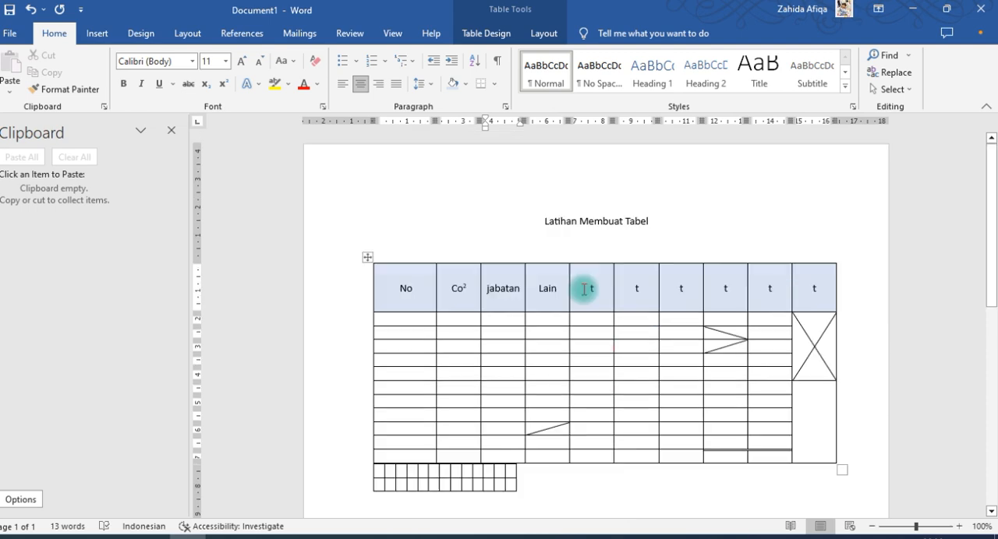